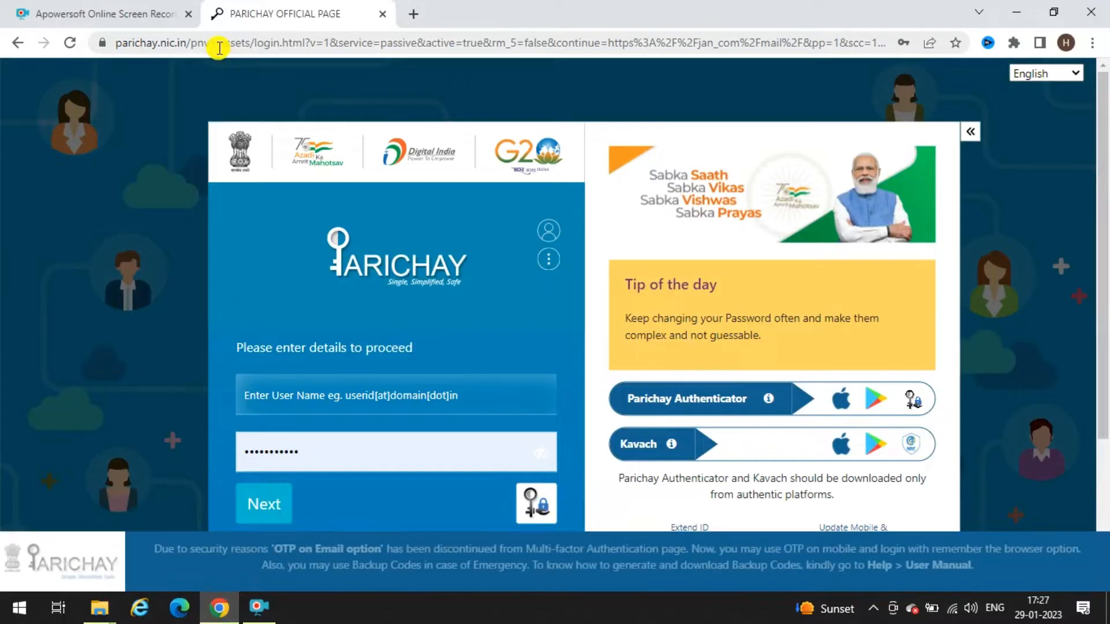
- Sign in to Parichay with the government e-mail user name, the account password and the one-time code
left_click(219, 48)
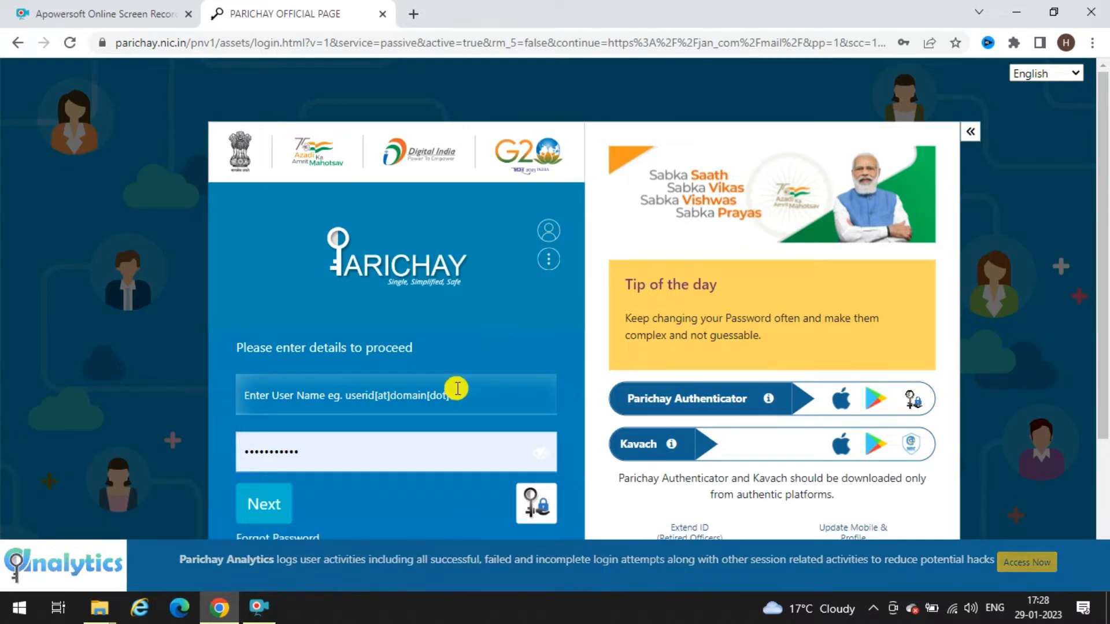
left_click(377, 392)
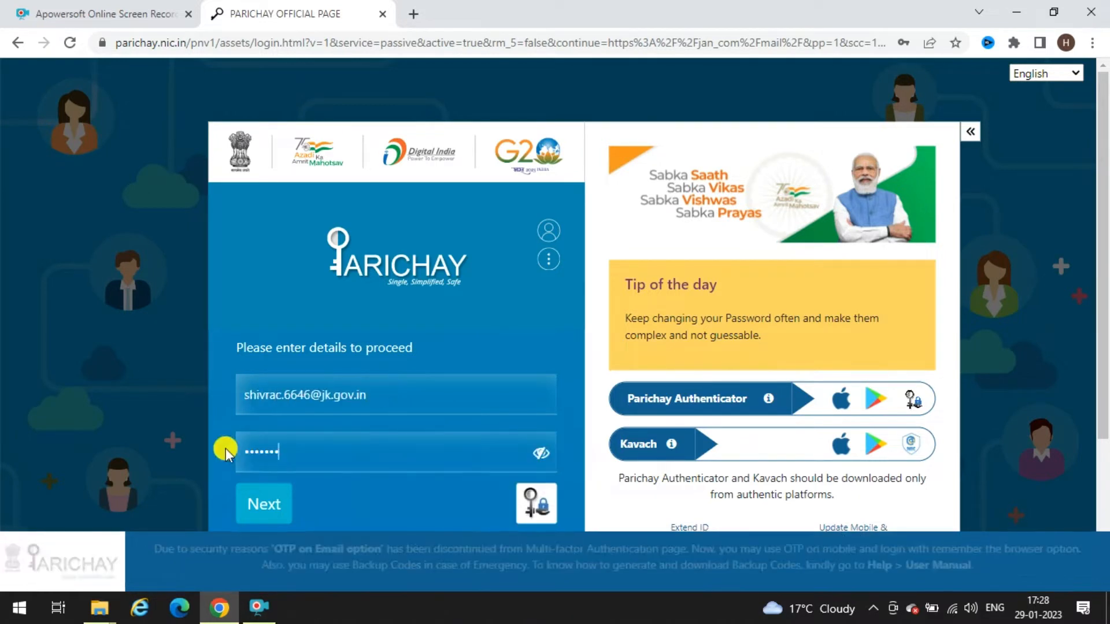
type("***")
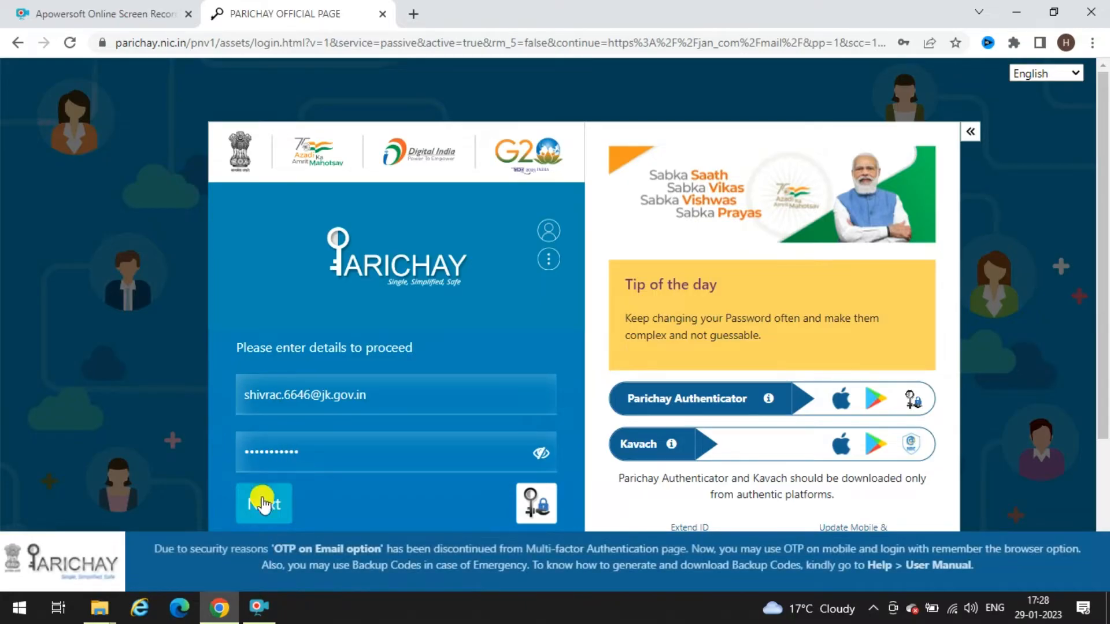
left_click(265, 504)
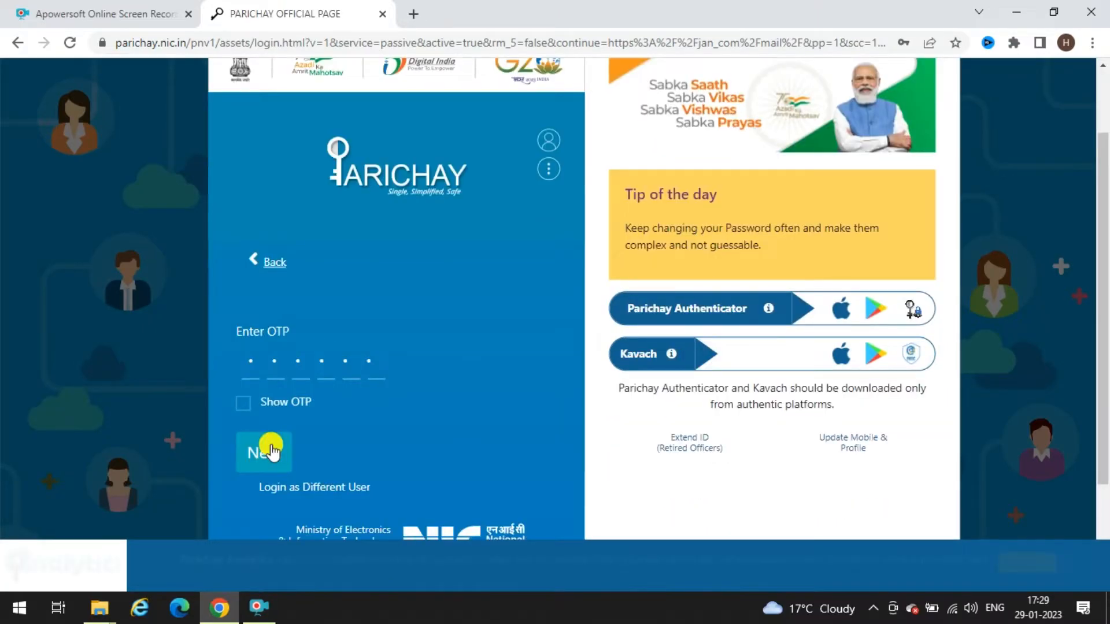
left_click(270, 451)
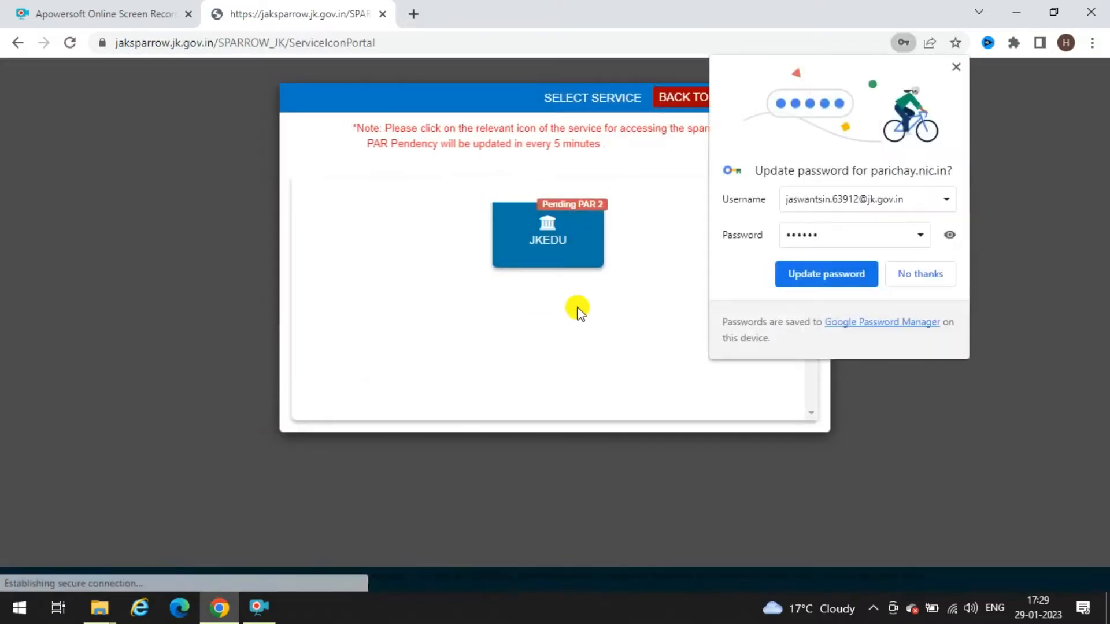
- Enter the JKEDU service, accepting the redirect, and open the pending appraisal report under My Par
left_click(572, 236)
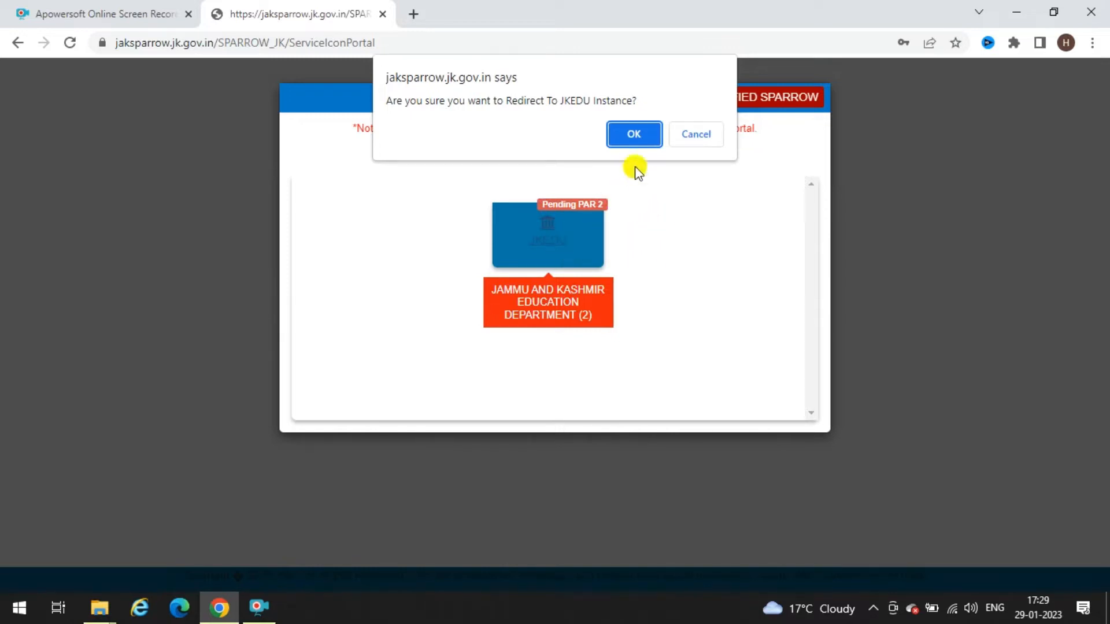
left_click(630, 138)
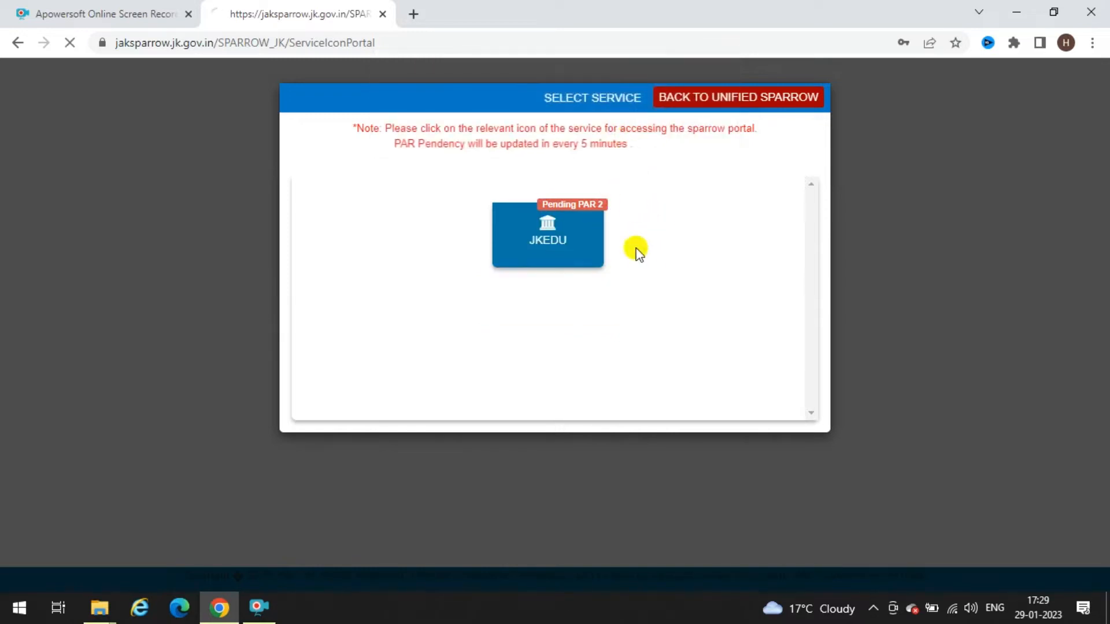
left_click(555, 238)
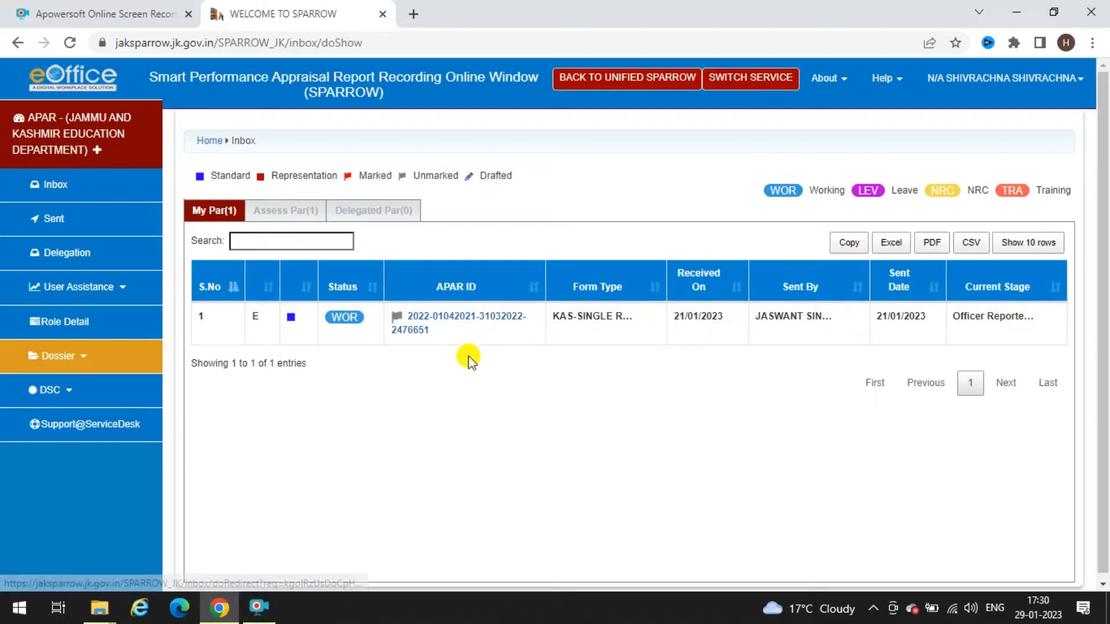
left_click(455, 320)
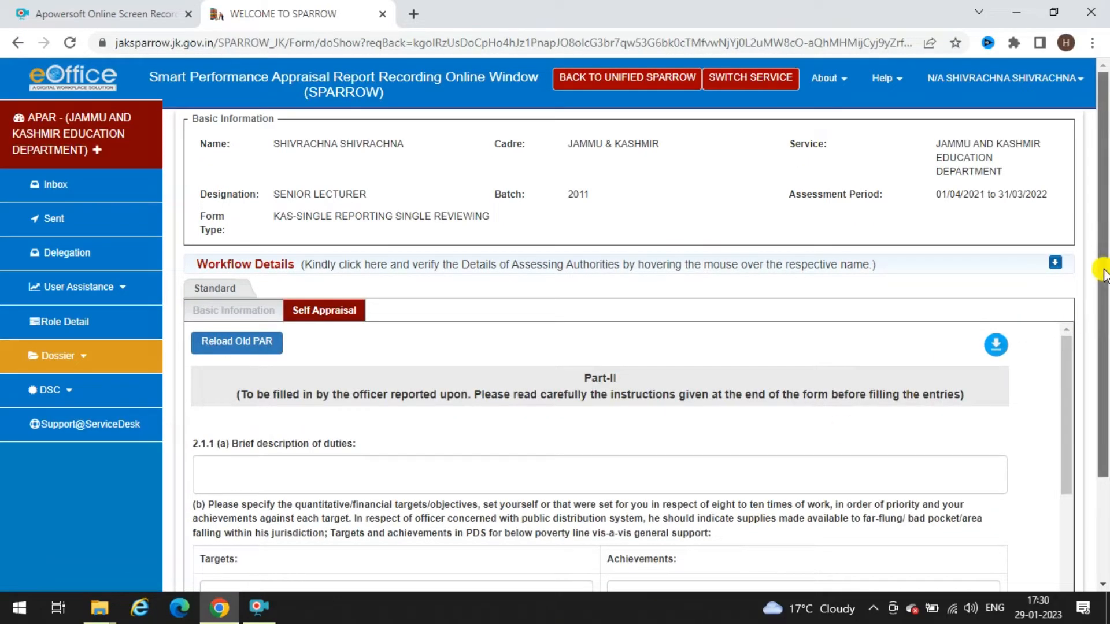
- Examine the Basic Information and Self Appraisal sections, including the duties, Targets and Achievements fields
left_click_drag(1103, 272, 1104, 365)
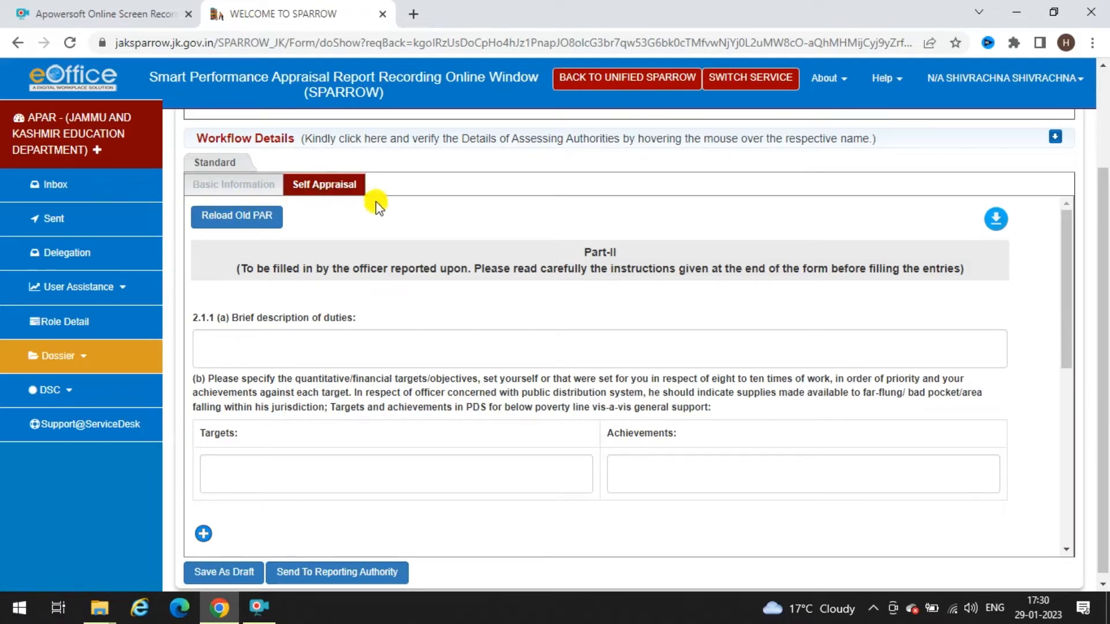
left_click(256, 189)
left_click(316, 189)
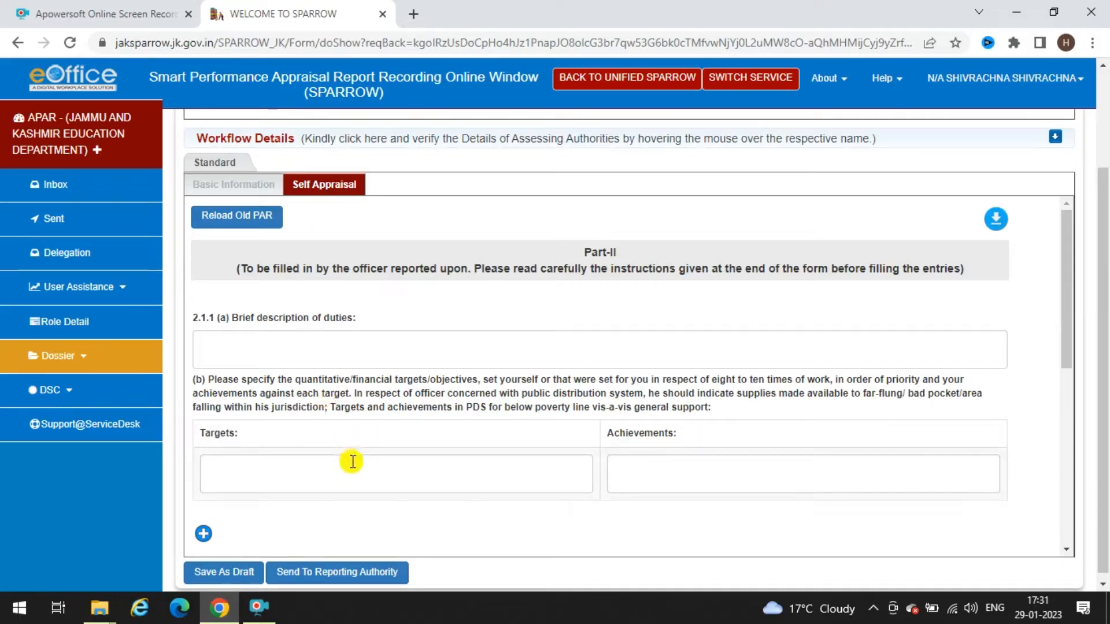
left_click(304, 353)
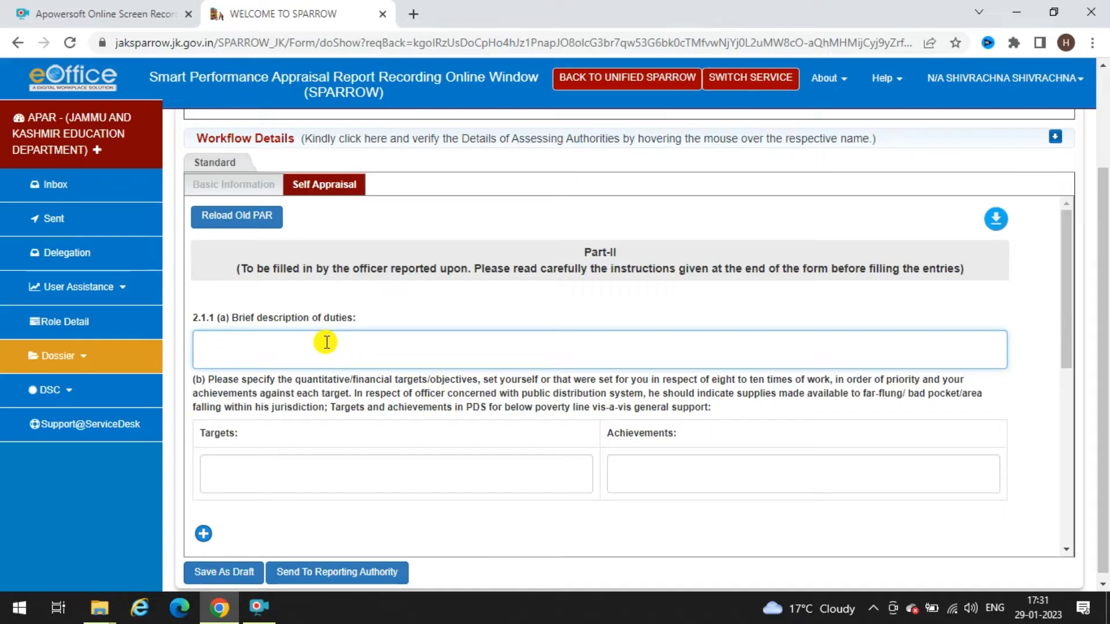
left_click(363, 475)
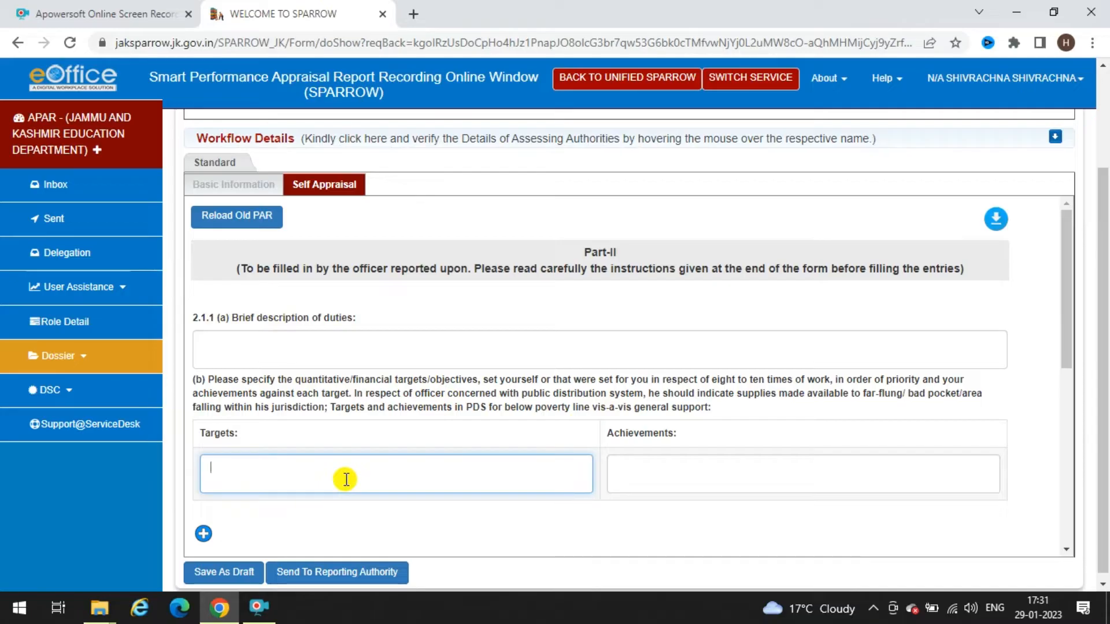
left_click(672, 478)
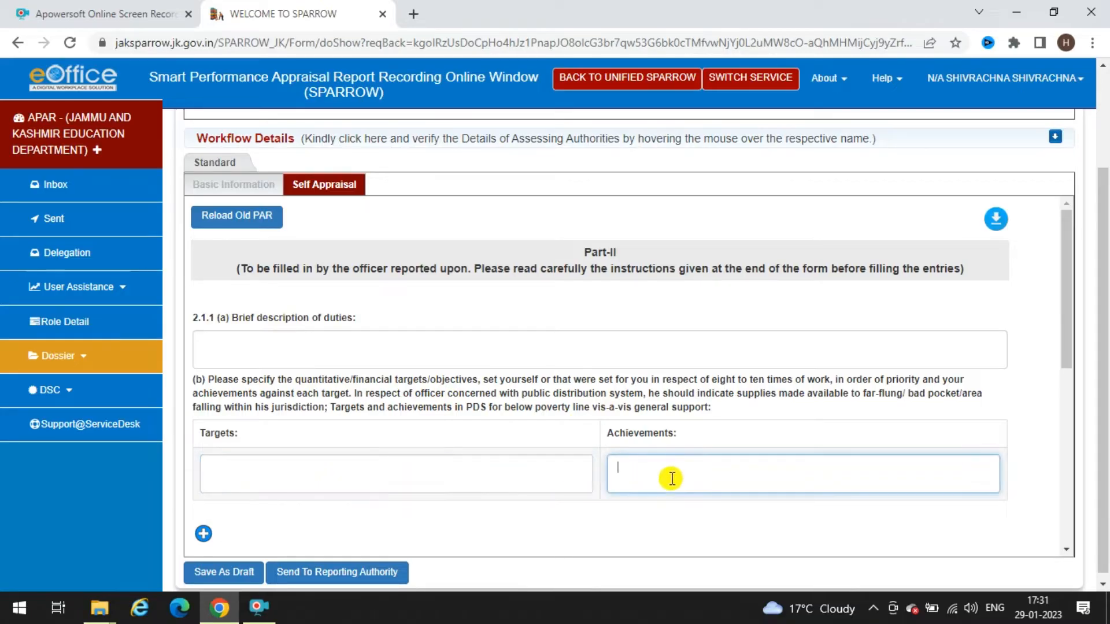
- Examine the remaining Self Appraisal fields: tour days and nights, public grievances, shortfalls, higher achievements, station and reference upload
left_click_drag(1067, 319, 1089, 428)
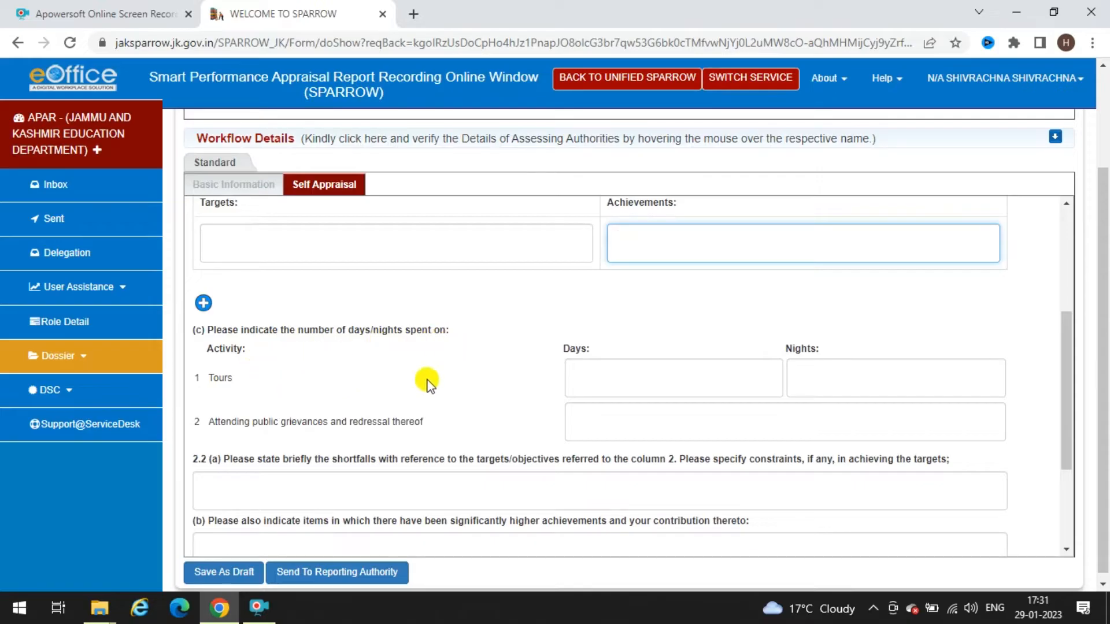
left_click(618, 377)
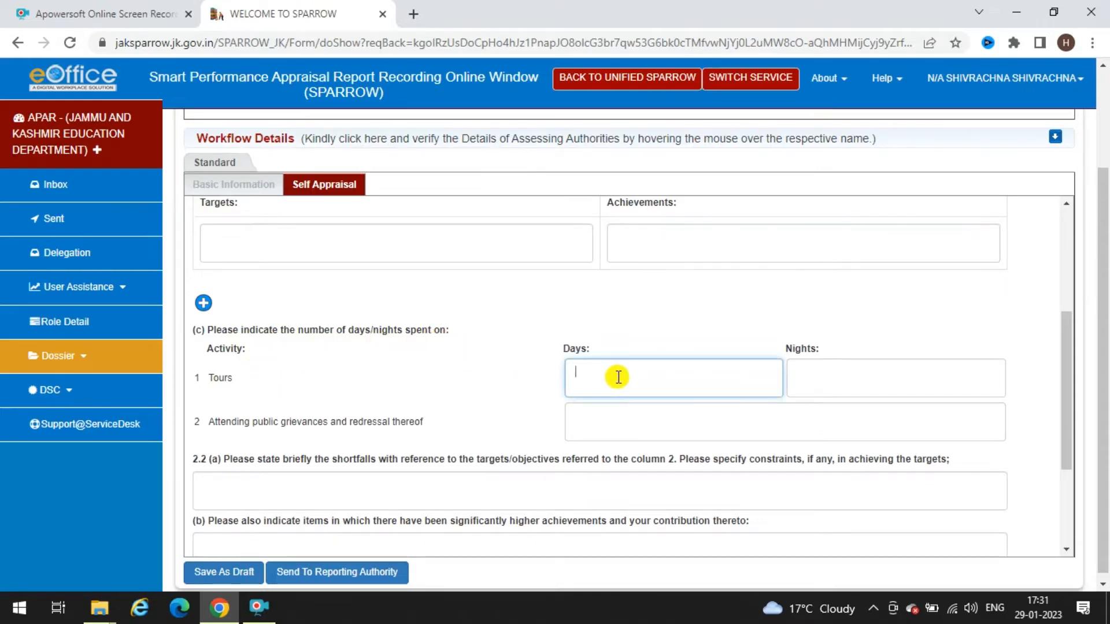
left_click(829, 378)
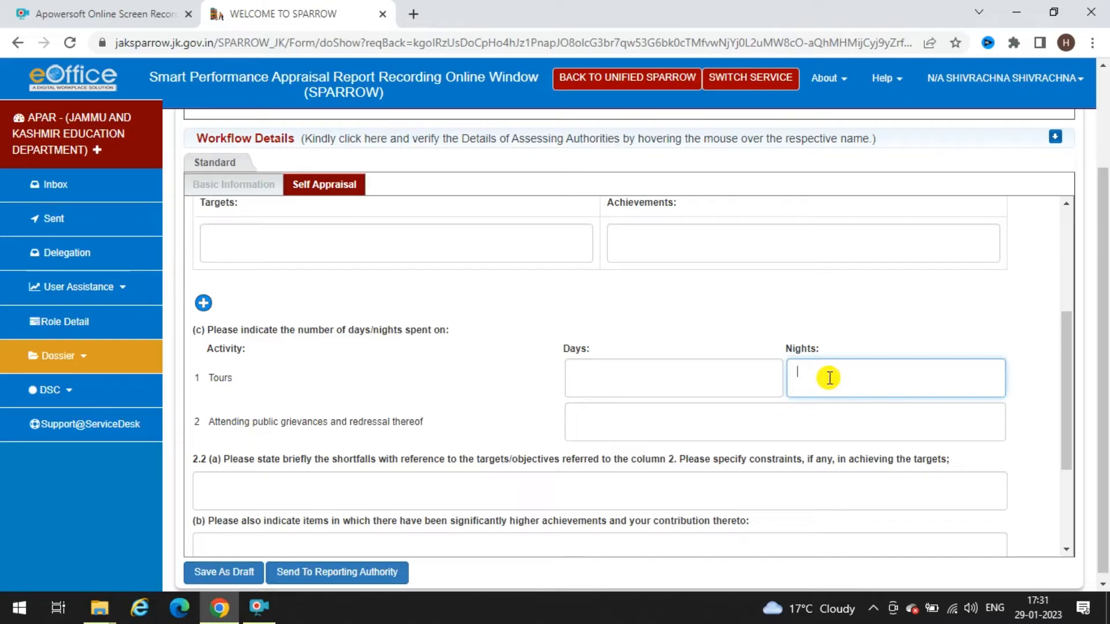
left_click_drag(1065, 372, 1073, 416)
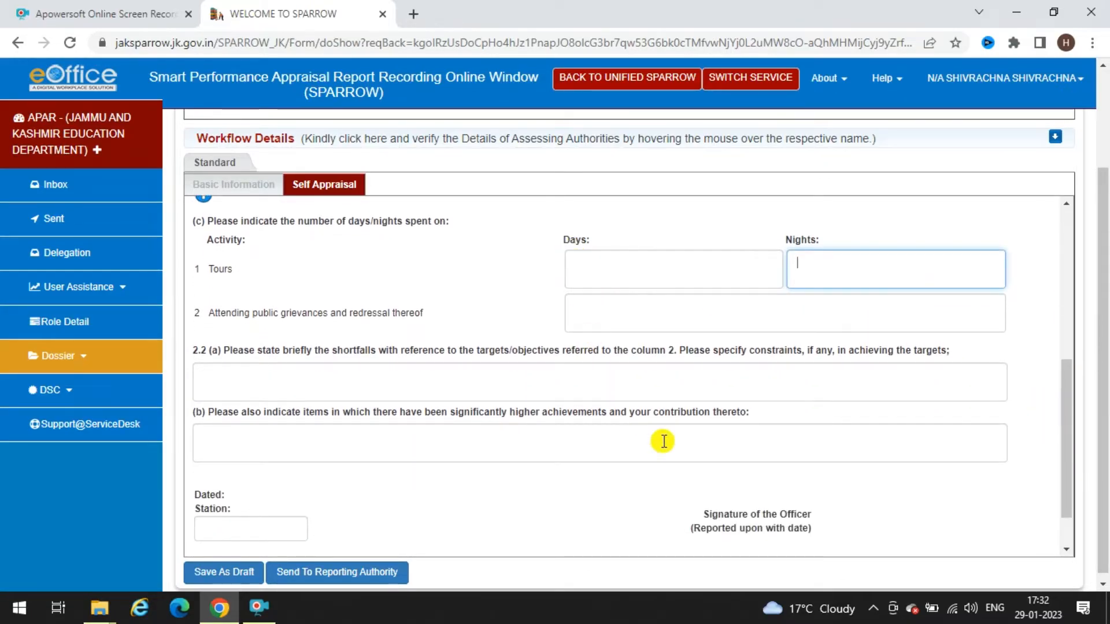
left_click(589, 388)
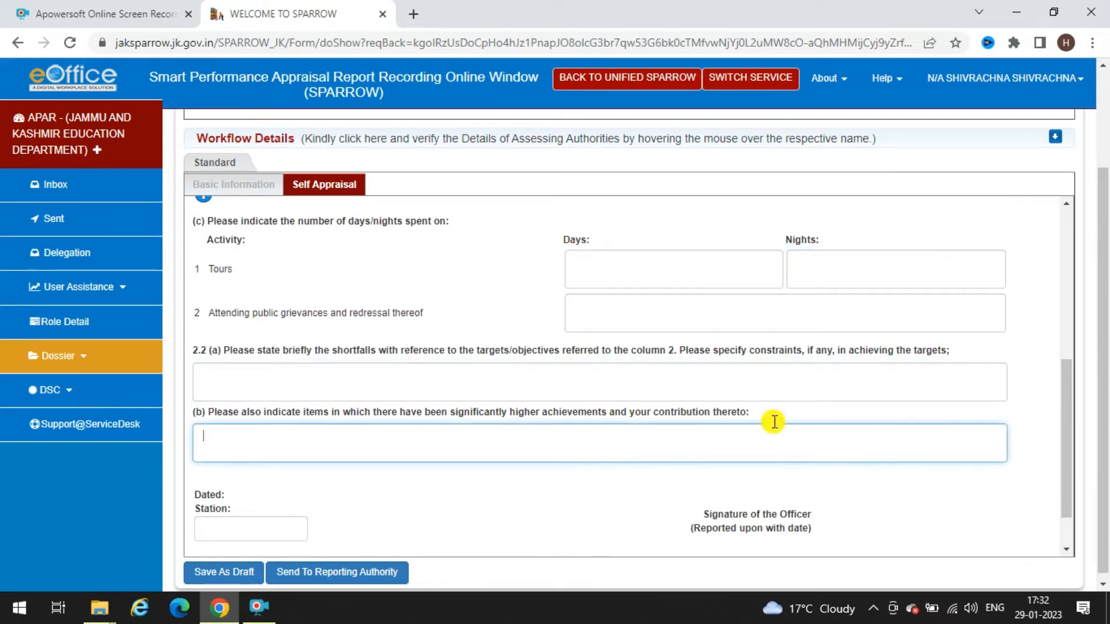
left_click_drag(1066, 409, 1066, 458)
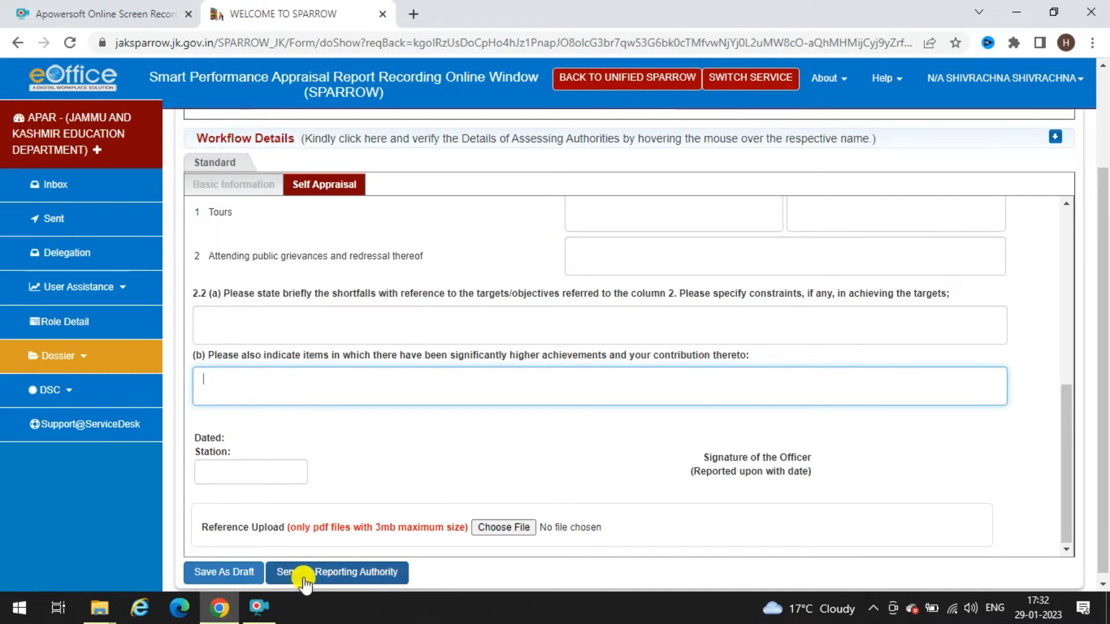
left_click(549, 471)
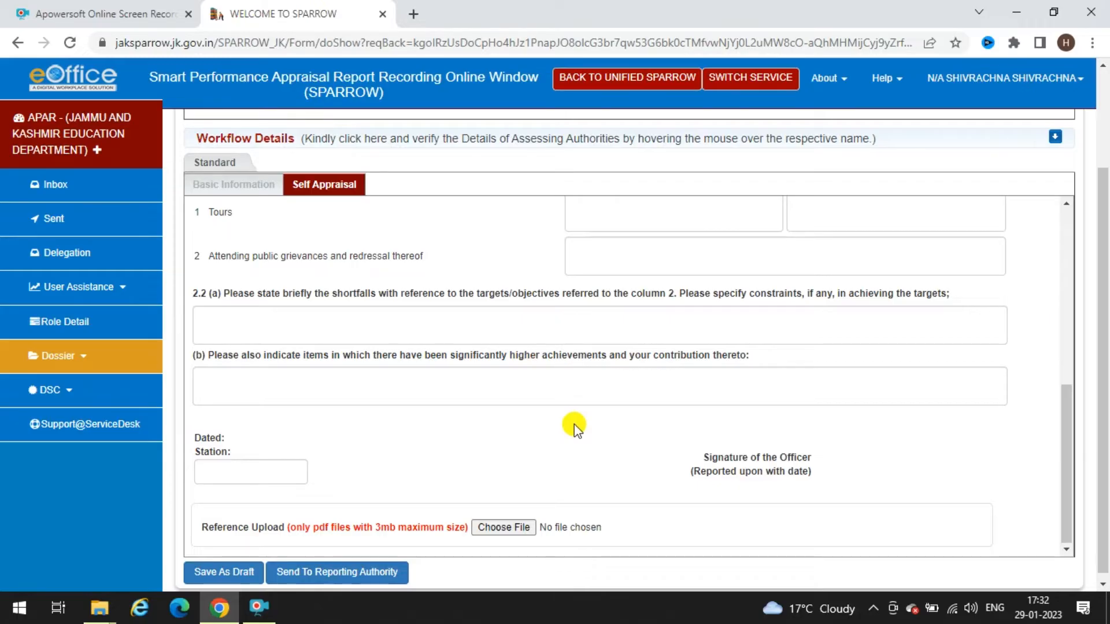
left_click(533, 388)
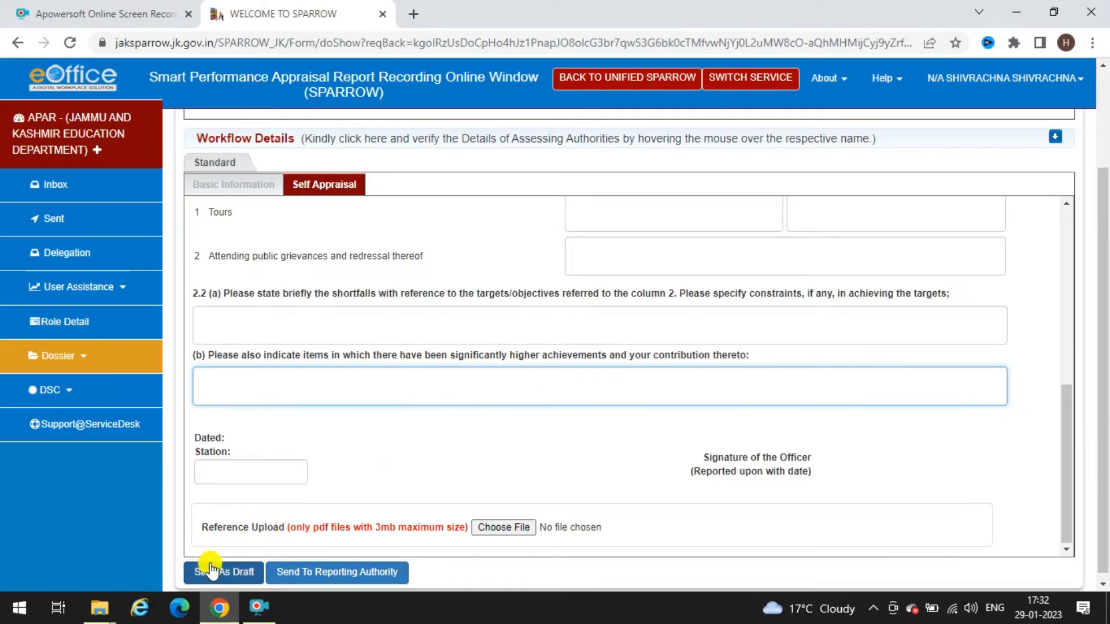
- Try to send the self-appraisal to the reporting authority, then decline the final submission
left_click(217, 579)
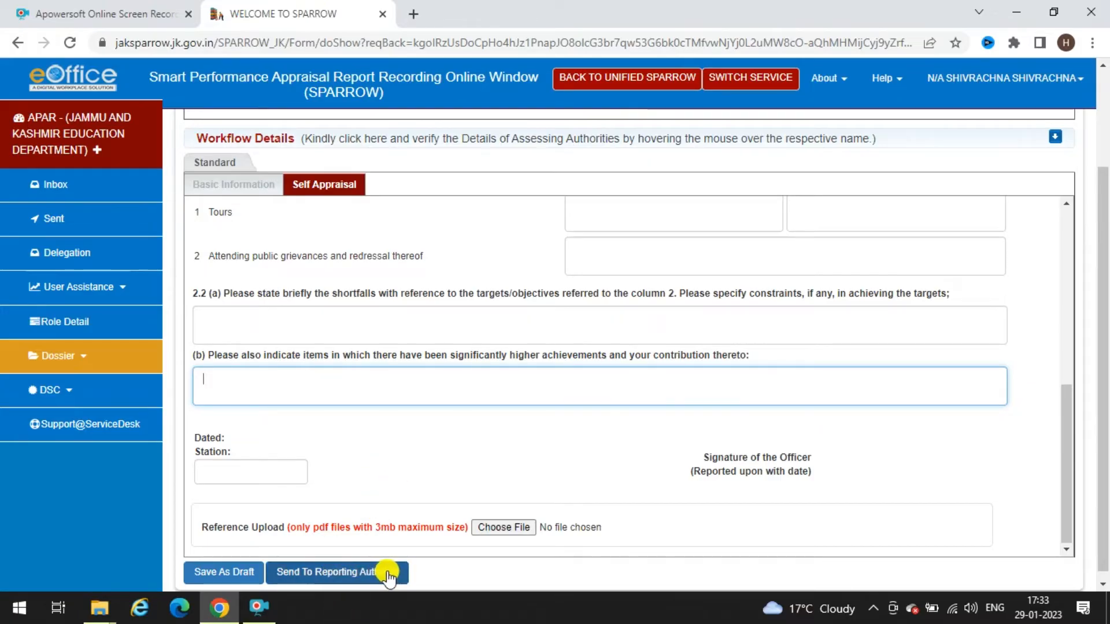
left_click(357, 574)
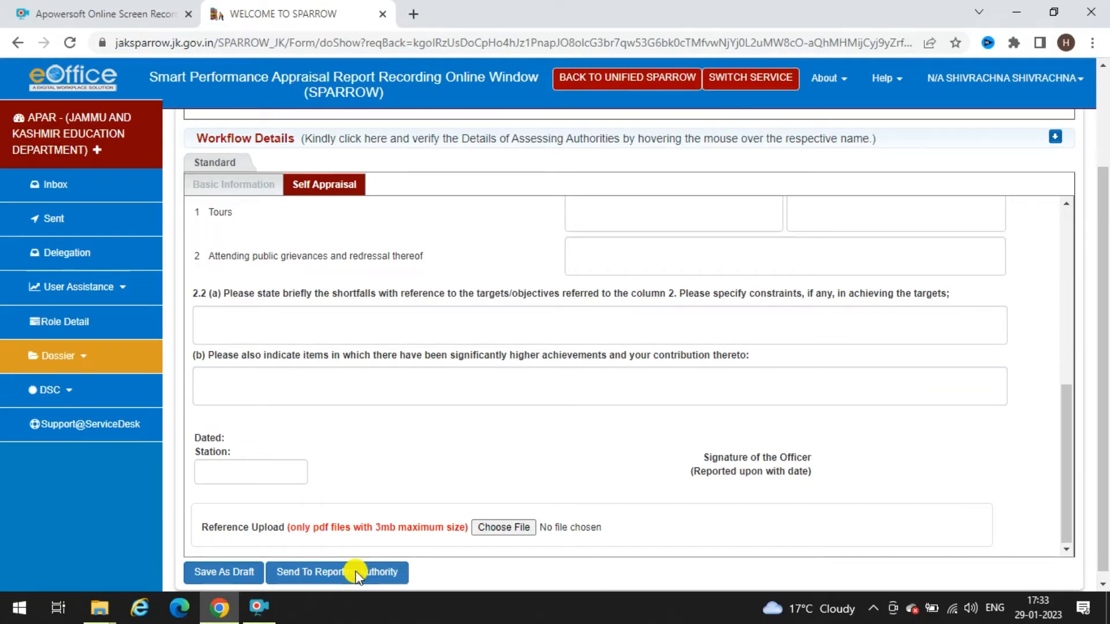
left_click(356, 574)
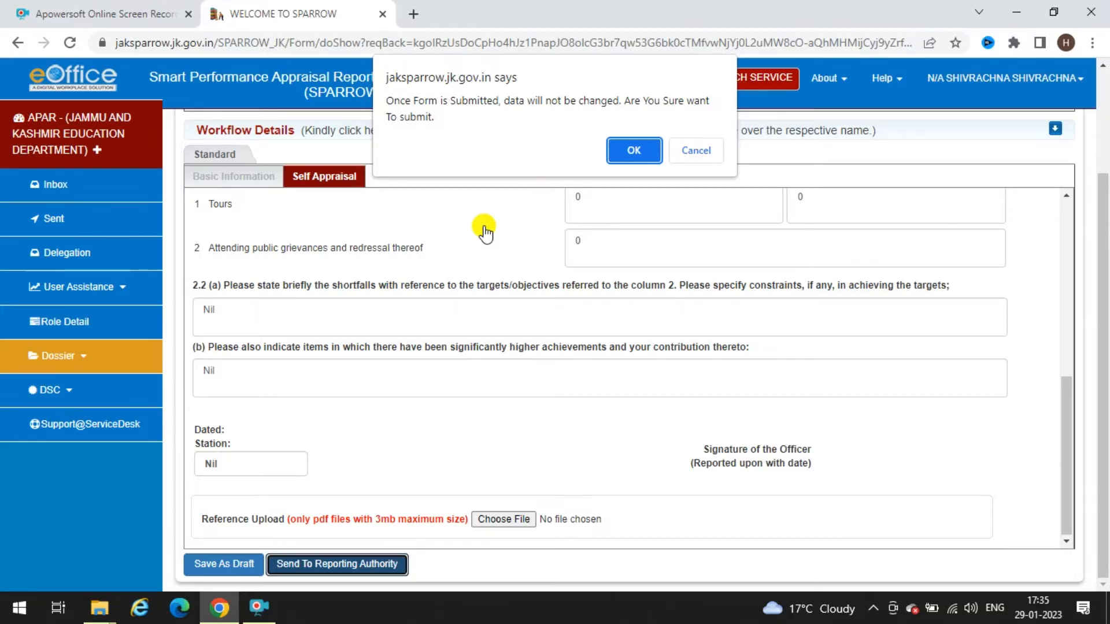
left_click(704, 154)
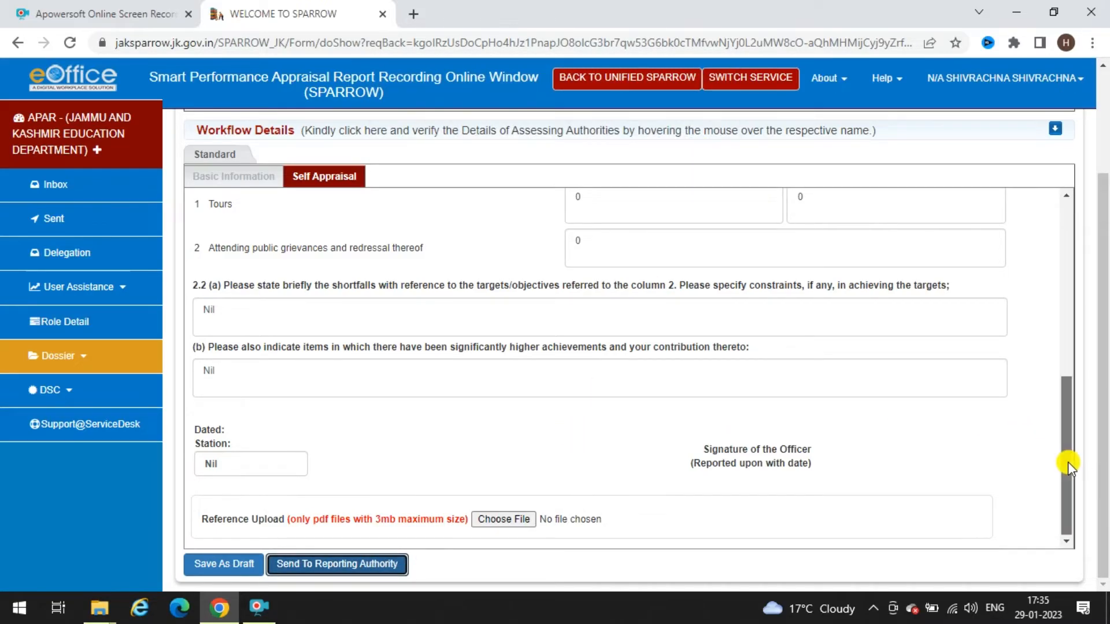
- Clear the sample entries from the brief description of duties, Targets and Achievements fields
left_click_drag(1067, 463, 1075, 272)
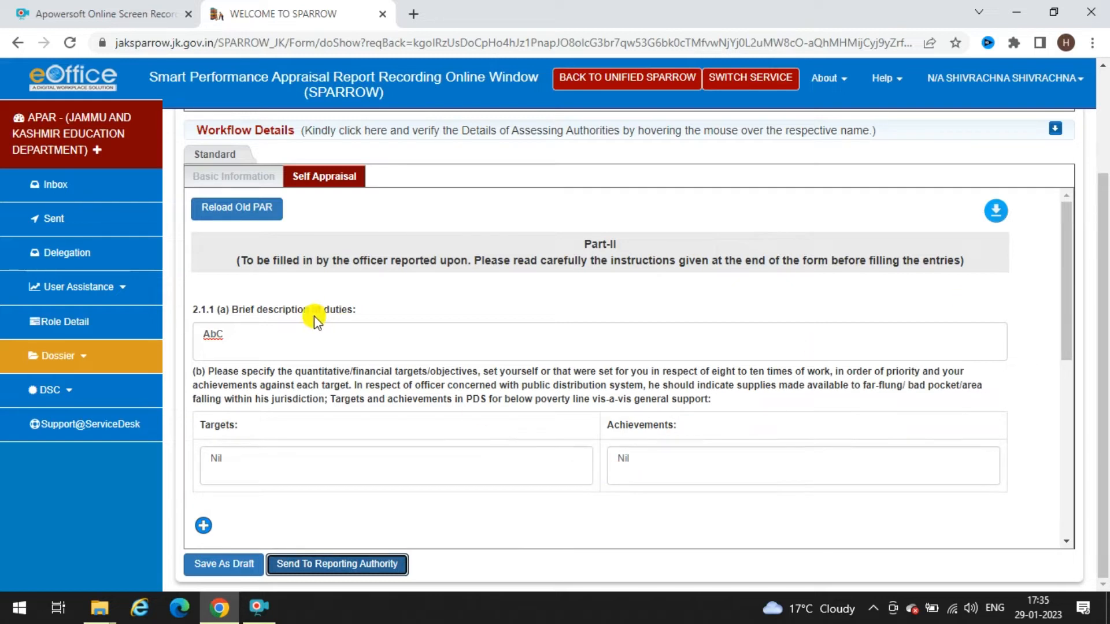
left_click_drag(285, 329, 192, 327)
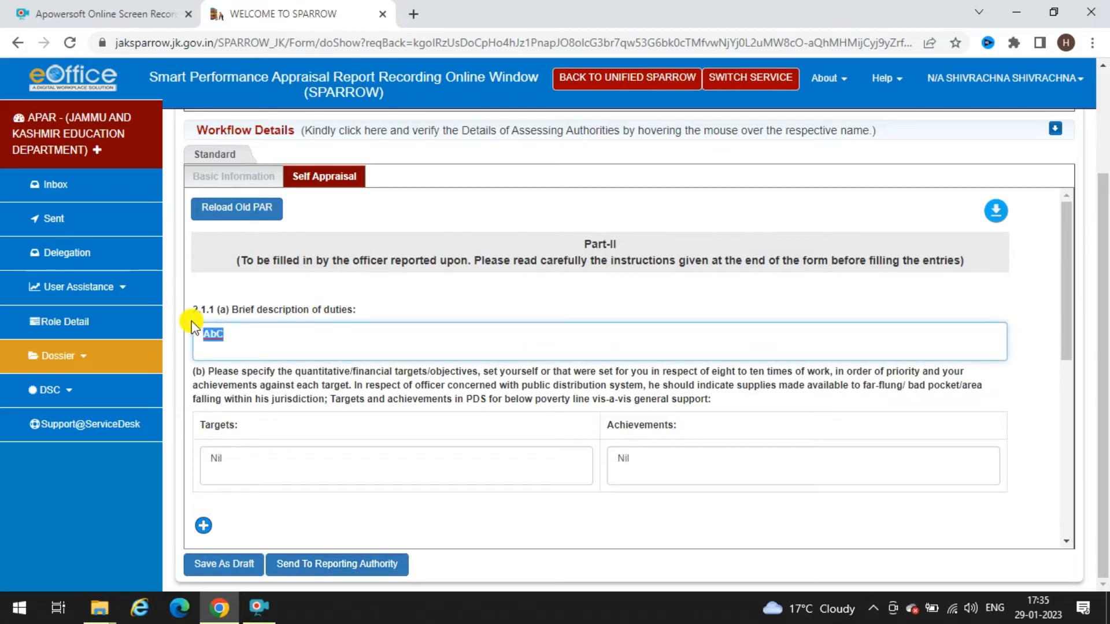
key("BackSpace")
left_click_drag(260, 459, 164, 474)
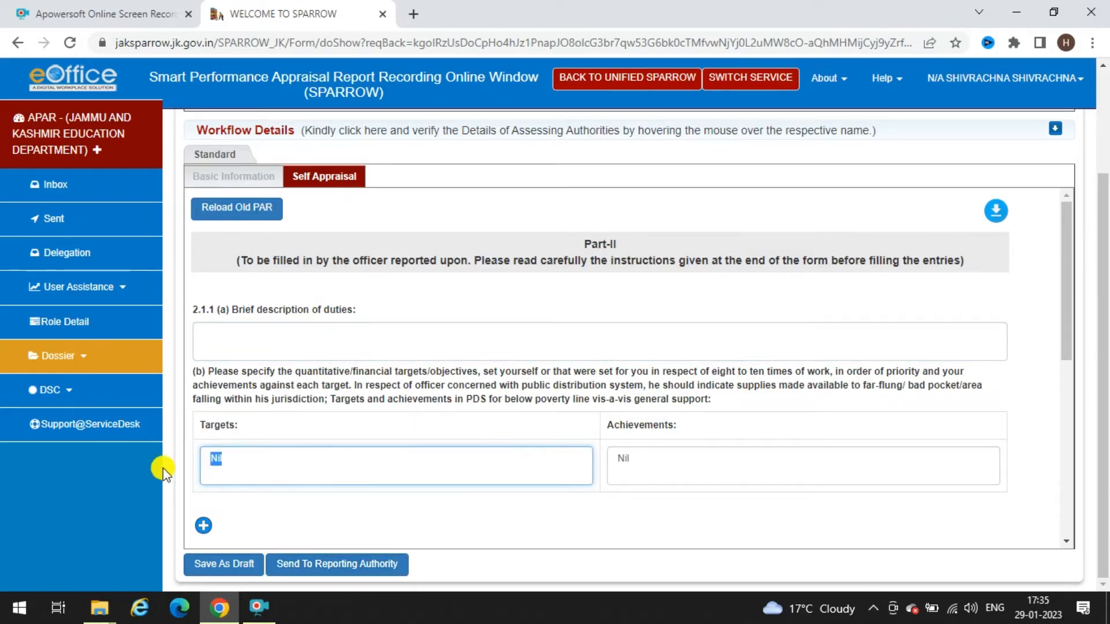
key("BackSpace")
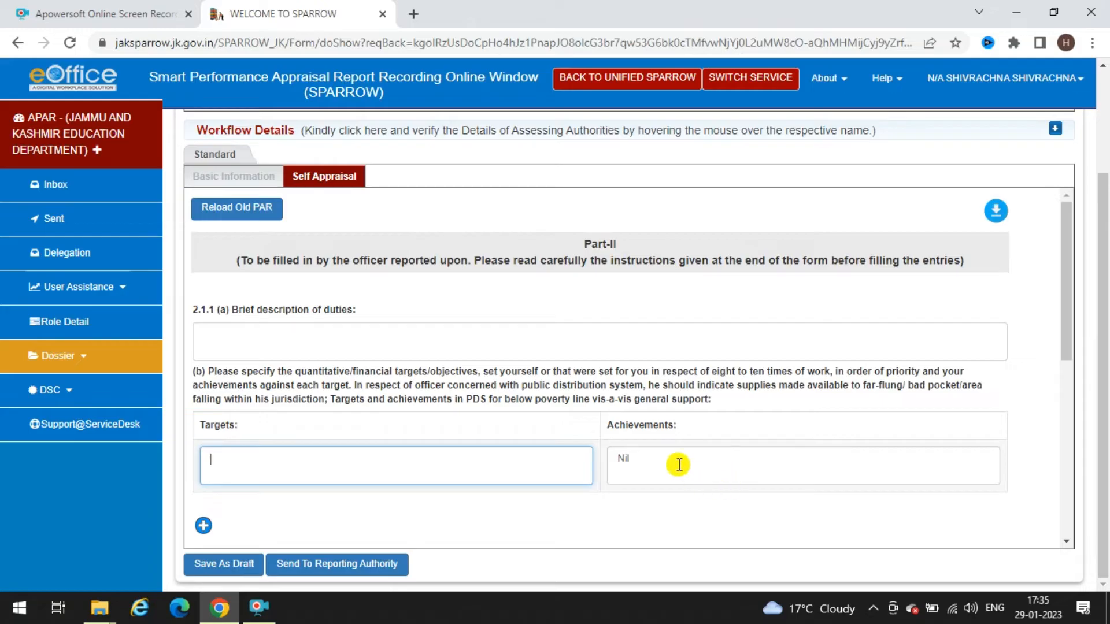
left_click_drag(674, 463, 607, 440)
key("BackSpace")
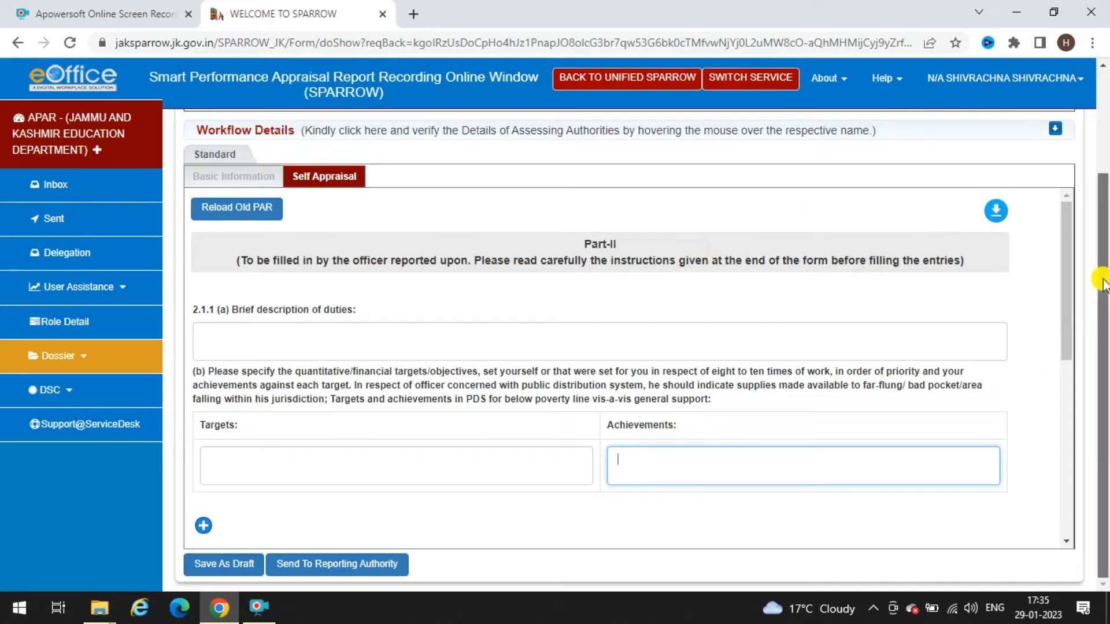
- Review the assessing authorities in Workflow Details, then collapse the section and return to the self-appraisal form
scroll(1103, 283, "up", 3)
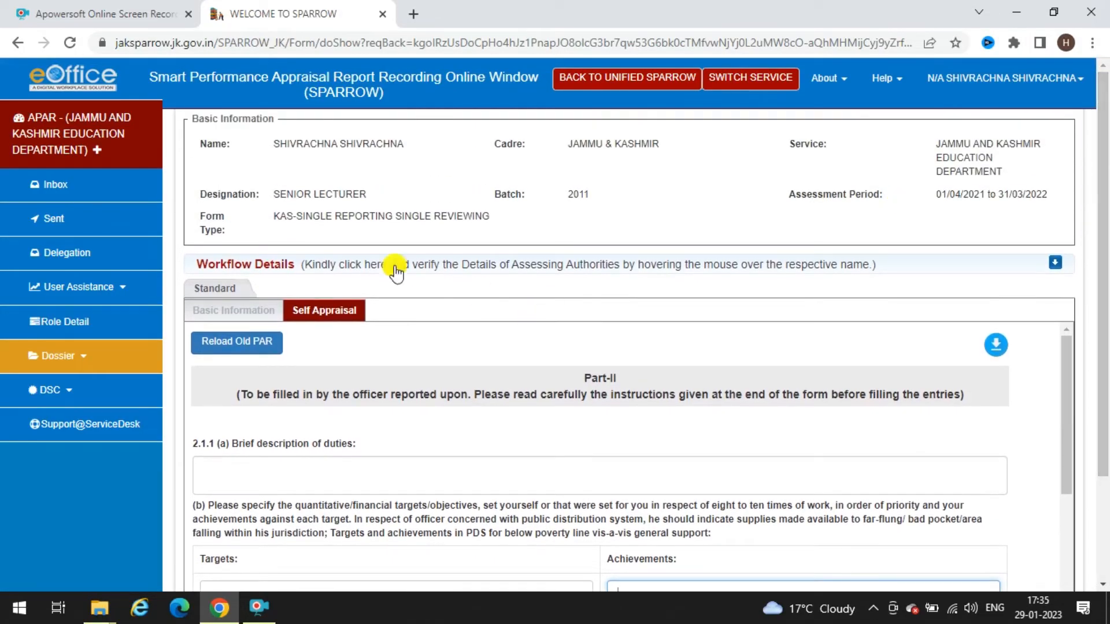
left_click(1055, 264)
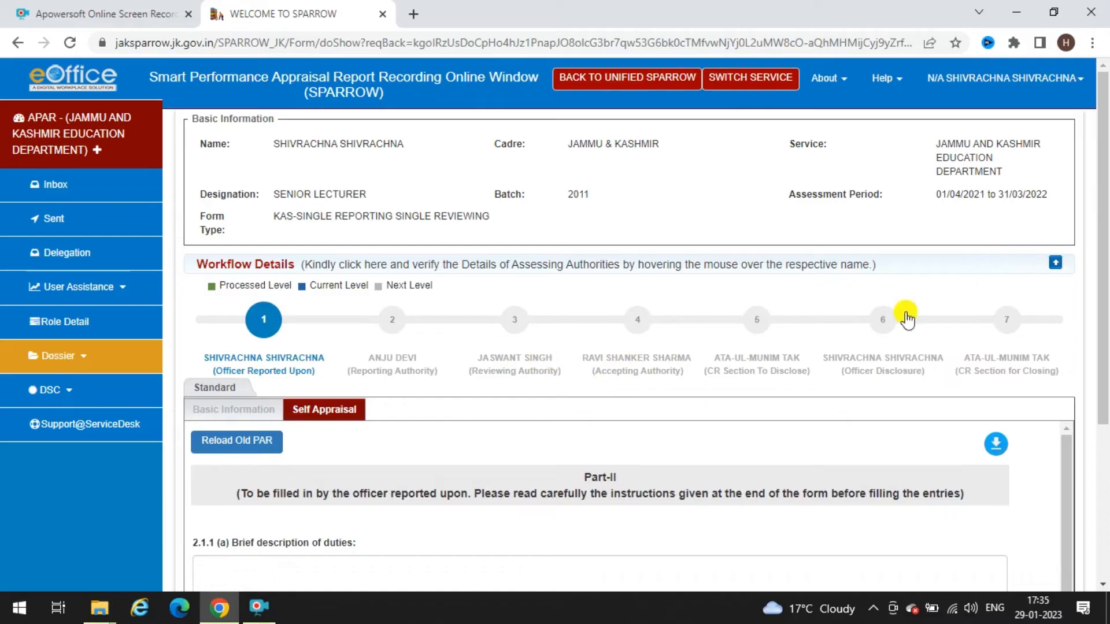
left_click(1060, 266)
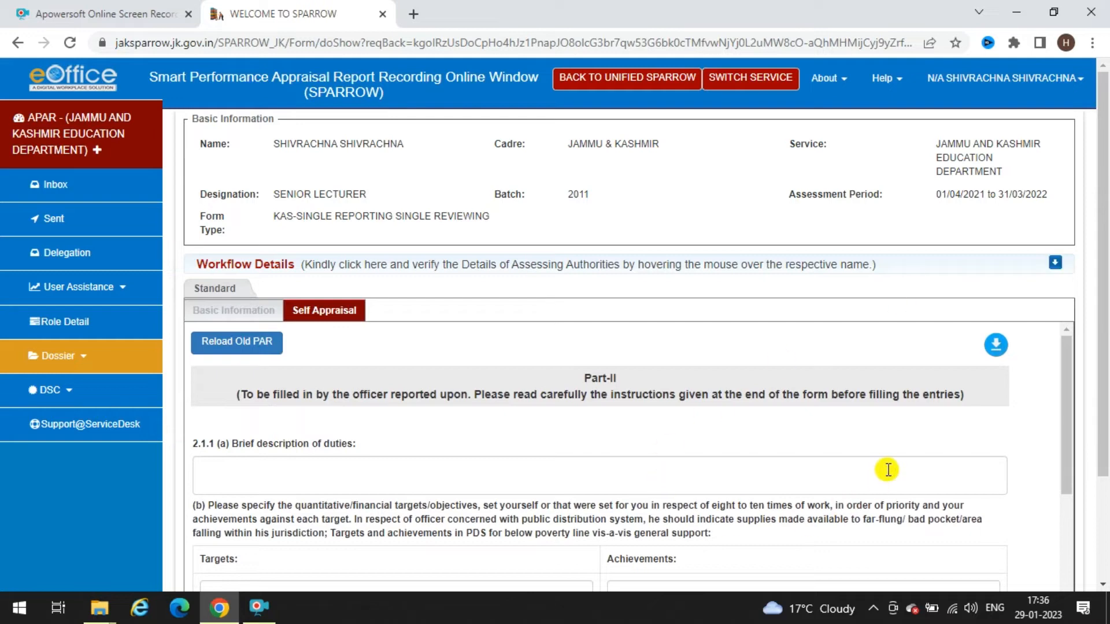
left_click_drag(1101, 261, 1097, 379)
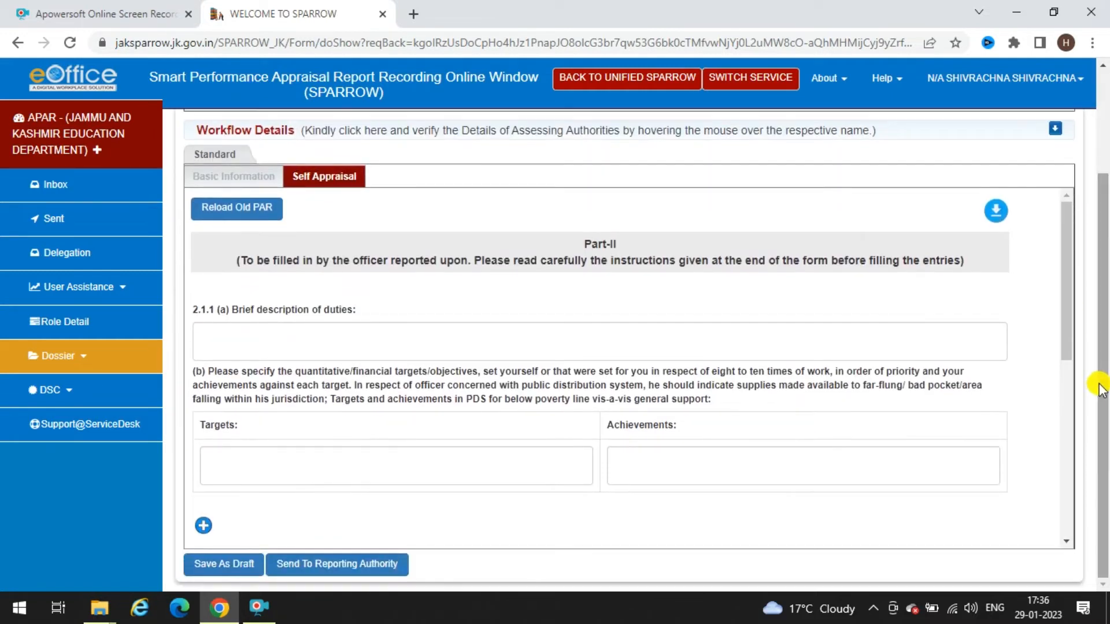
- Look over the blank self-appraisal form, then review the report's Basic Information from the personal data down to the qualifications and signature
left_click_drag(1066, 273, 1061, 313)
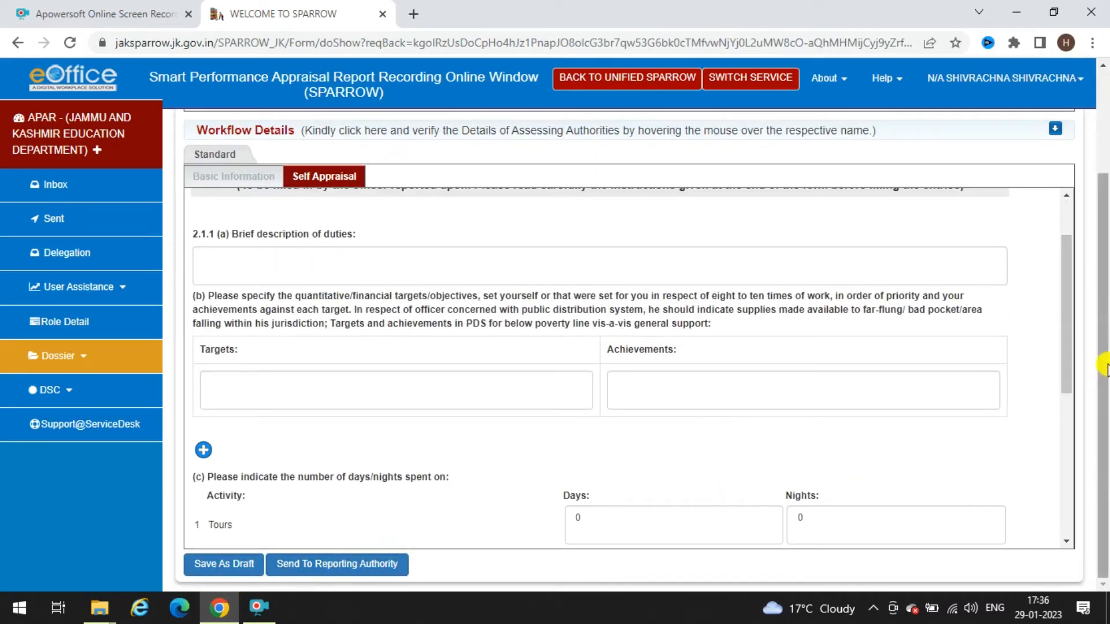
left_click_drag(1105, 367, 1105, 310)
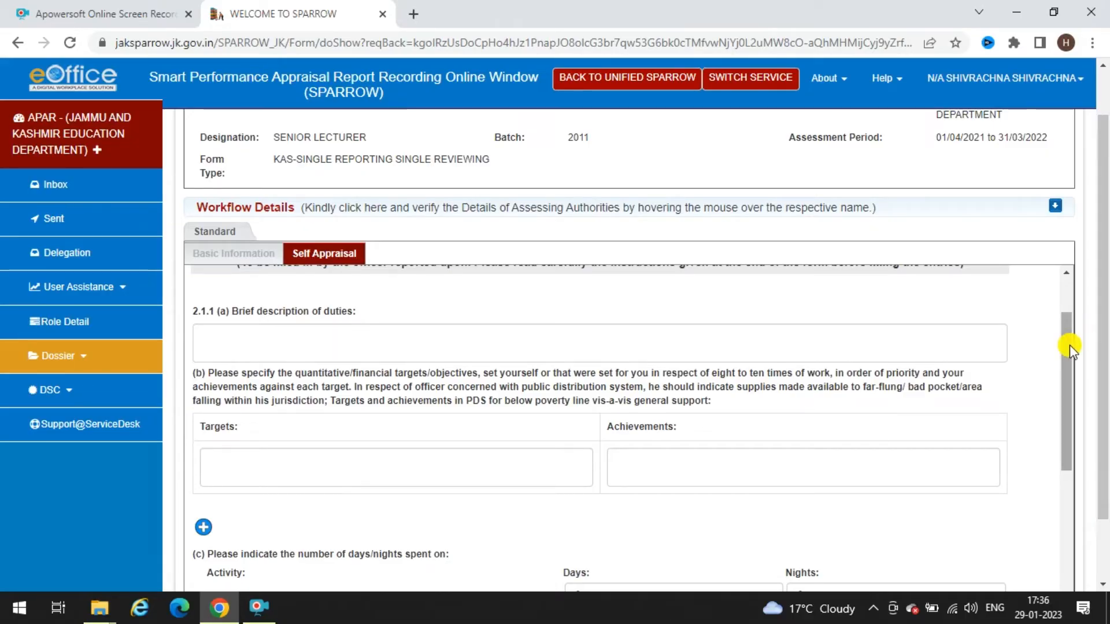
left_click_drag(1067, 345, 1065, 292)
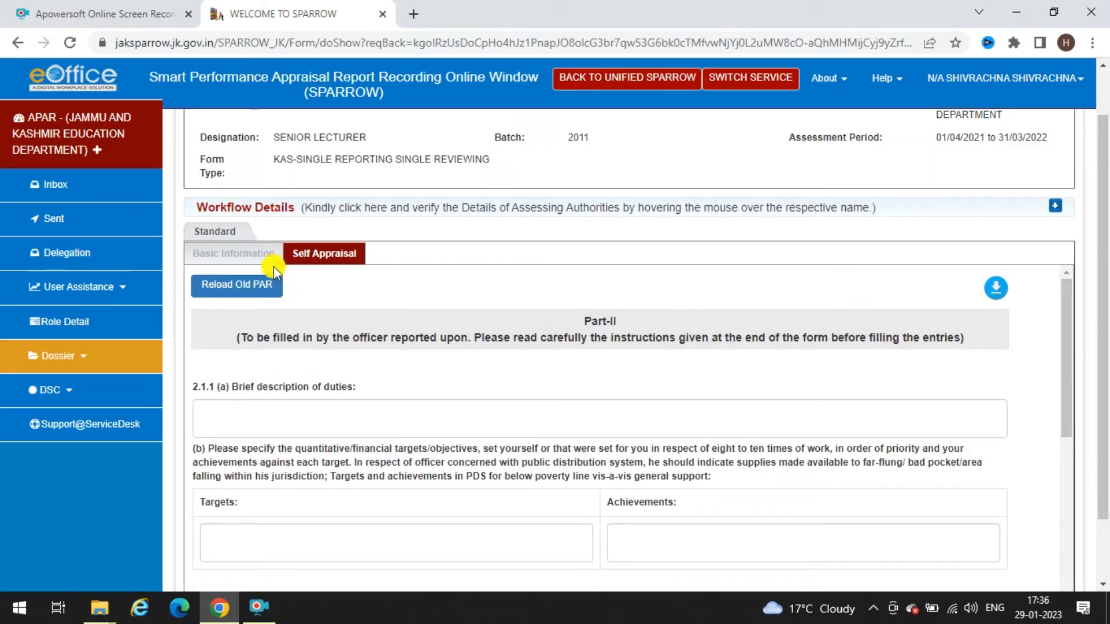
left_click(239, 259)
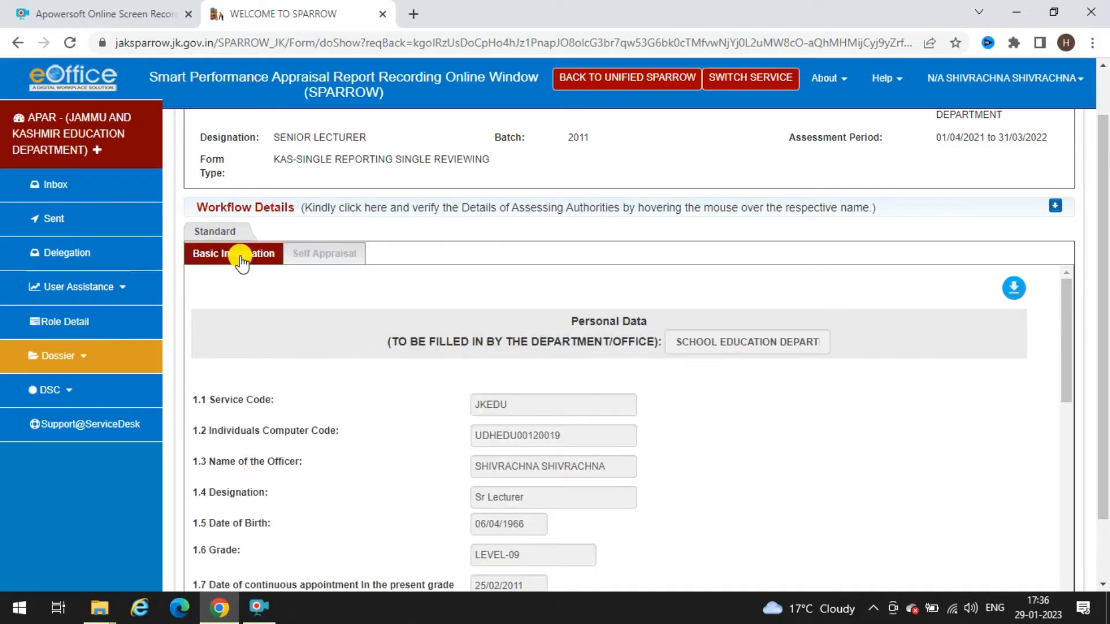
scroll(1102, 237, "down", 2)
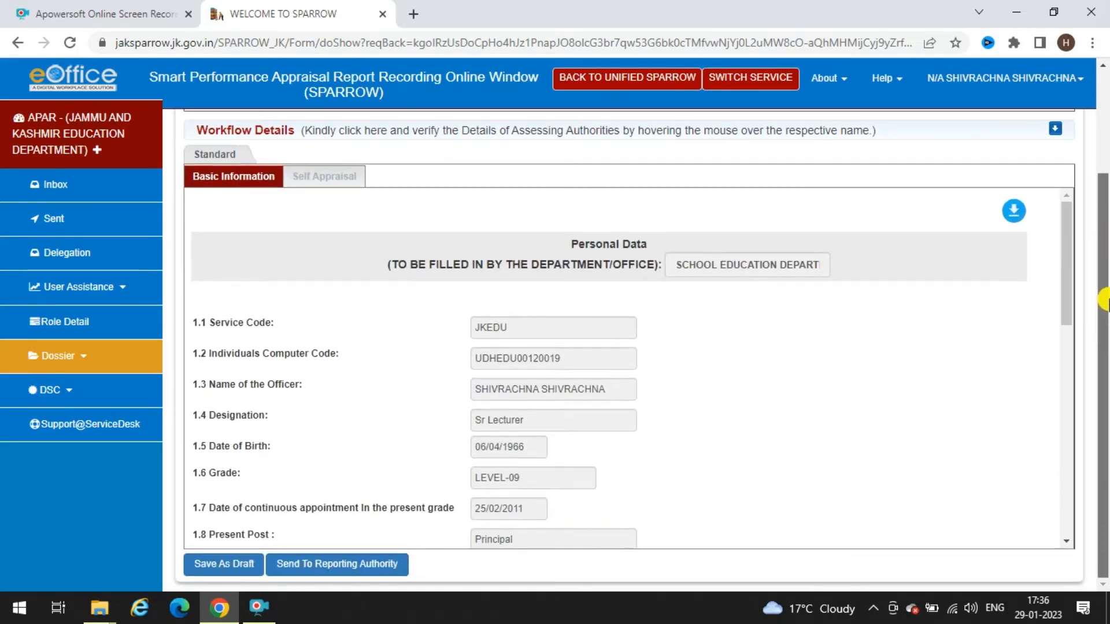
scroll(1067, 248, "down", 10)
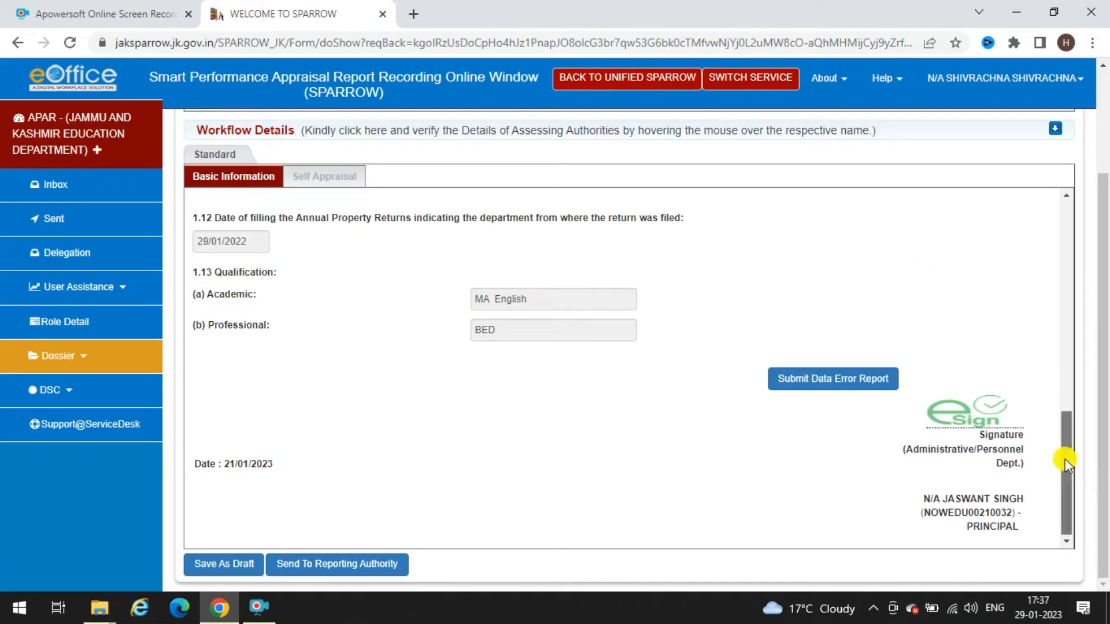
left_click_drag(1064, 459, 1079, 486)
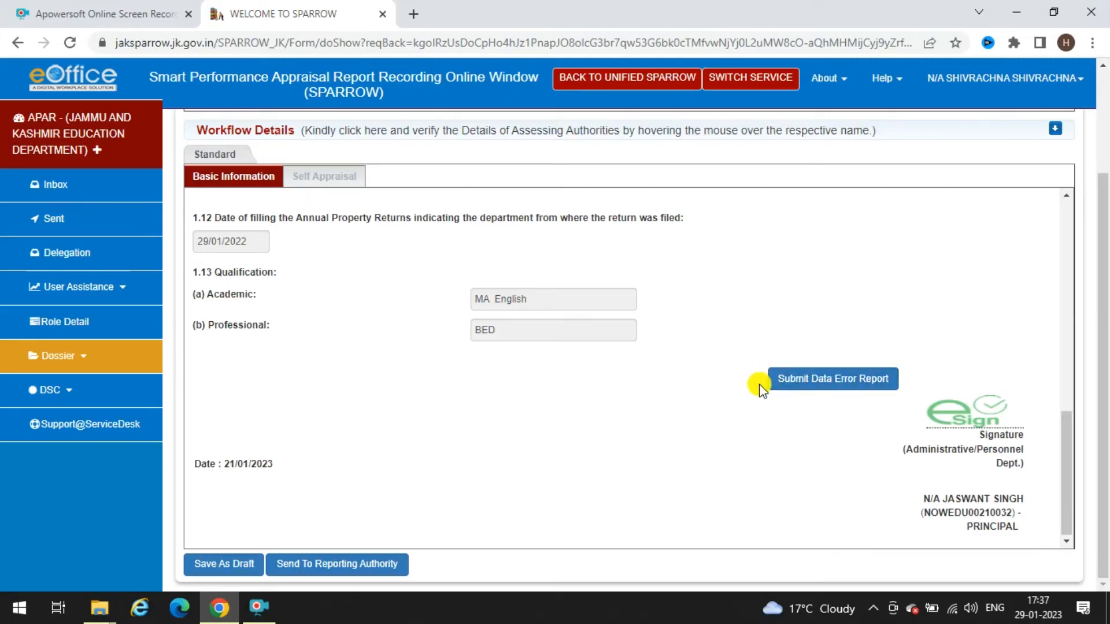
- Draft a data error report with the remark "DOB is not Correct", then close it without submitting
left_click(816, 382)
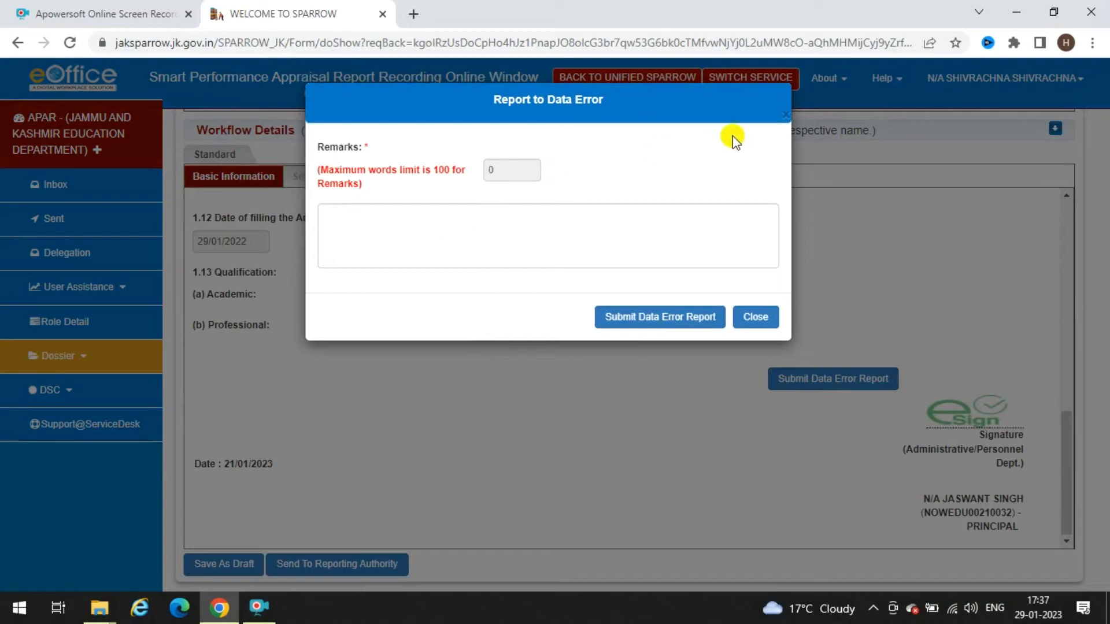
left_click(468, 235)
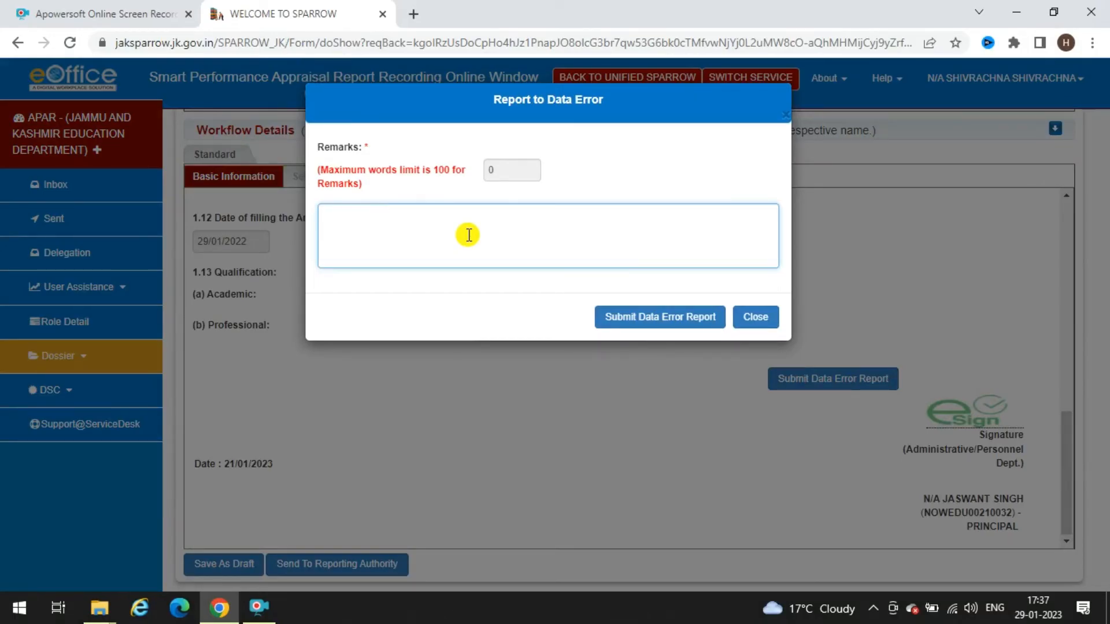
type("BO")
key("BackSpace")
key("BackSpace")
type("DOB is not Correct")
left_click(751, 317)
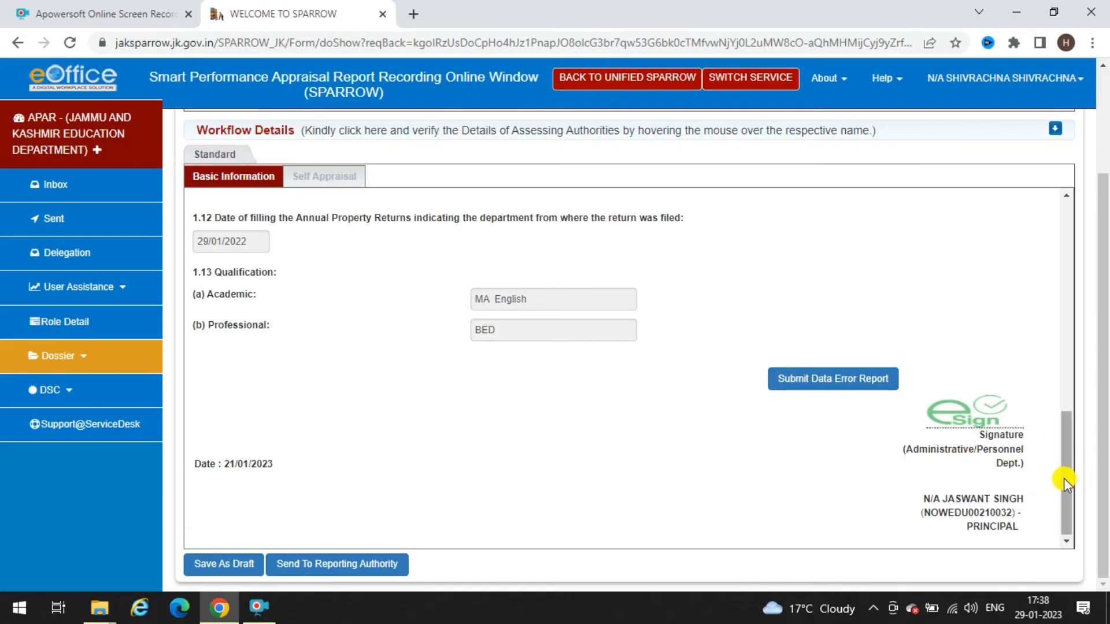
- Return to the inbox and view the Assess Par list, then go back to the My Par list
left_click_drag(1064, 478, 1063, 453)
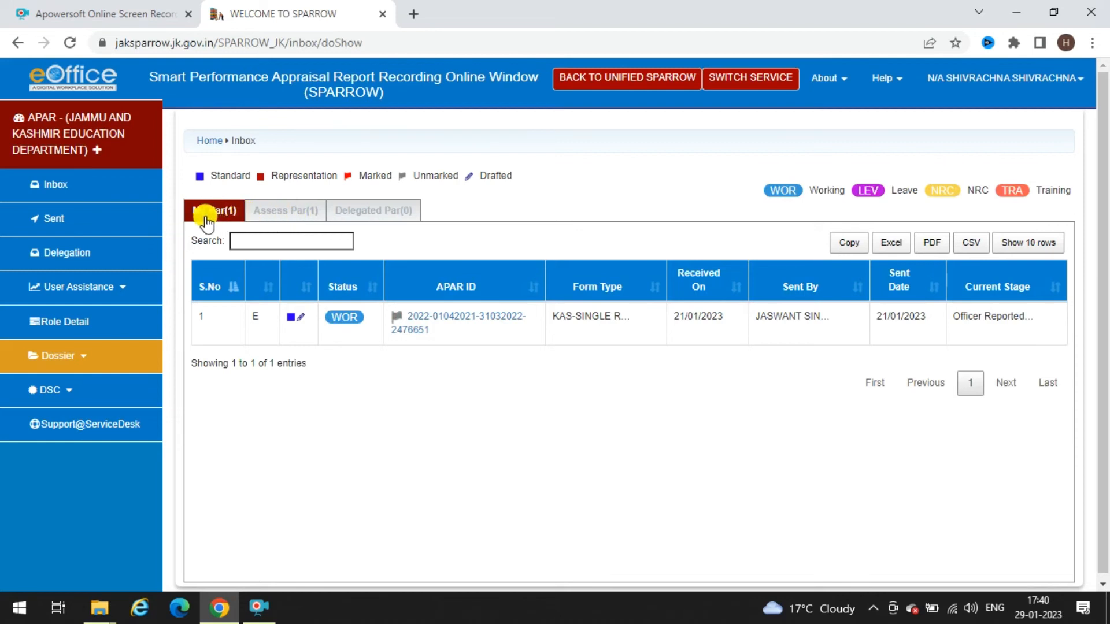
left_click(290, 213)
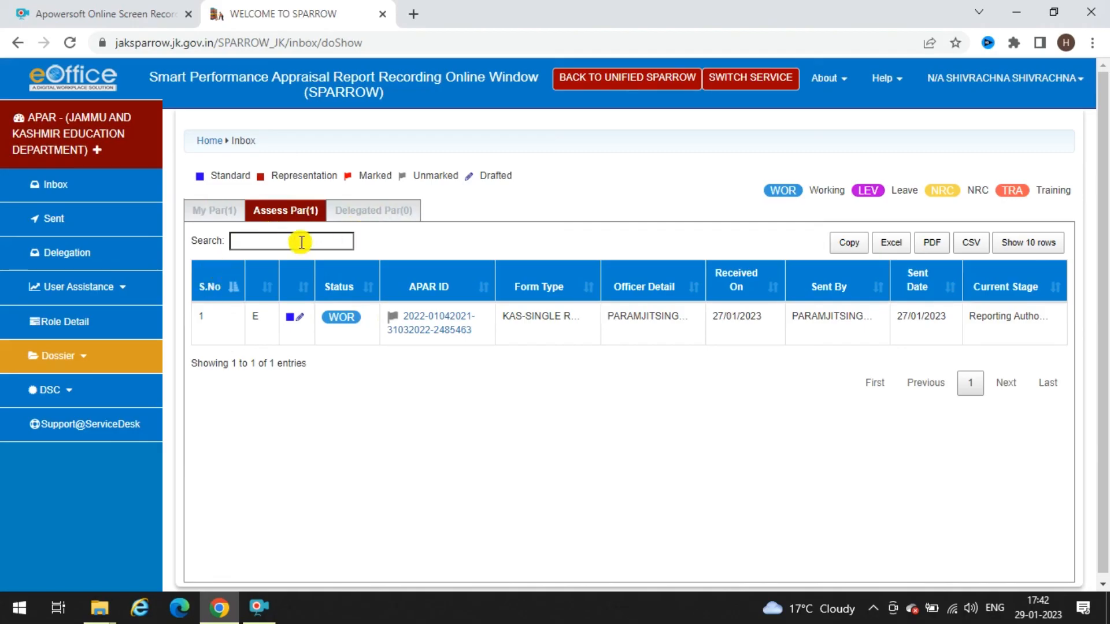
left_click(209, 213)
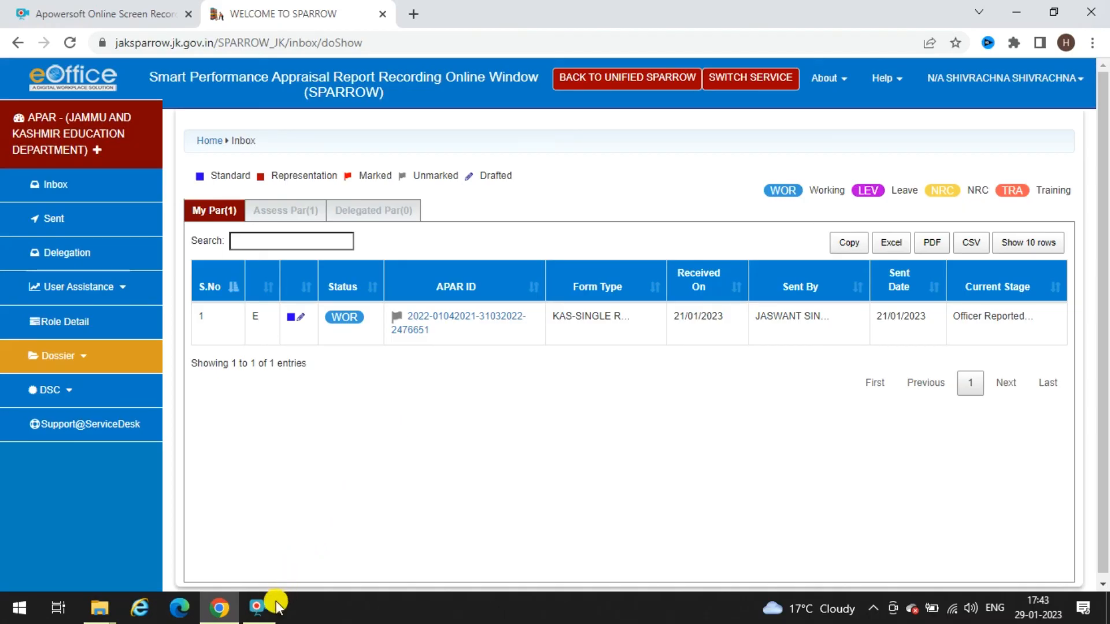
mouse_move(262, 611)
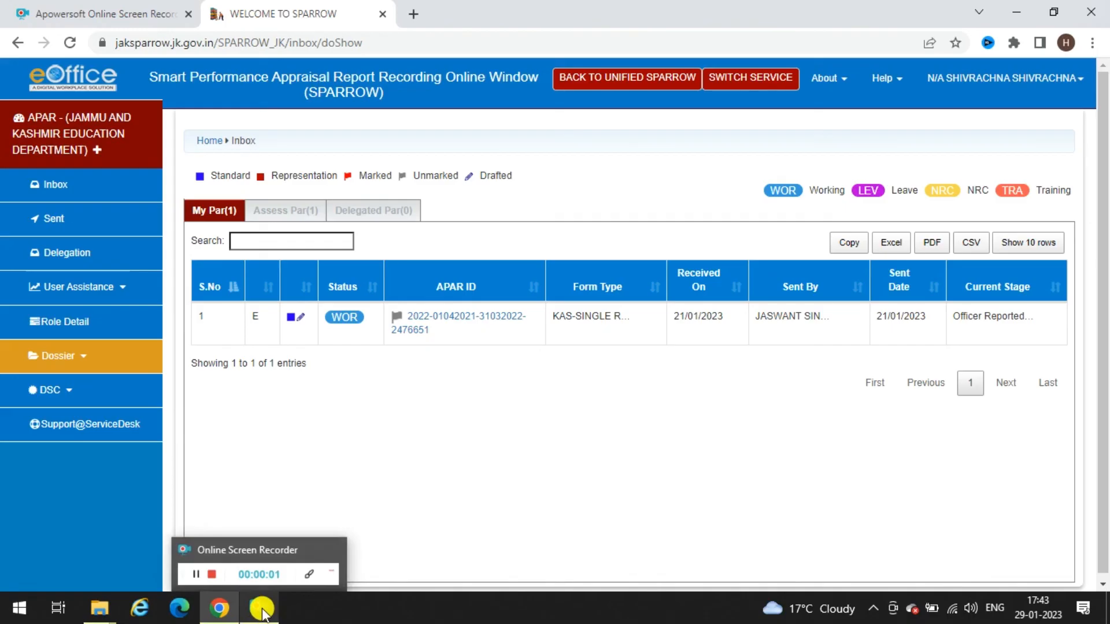
left_click(262, 611)
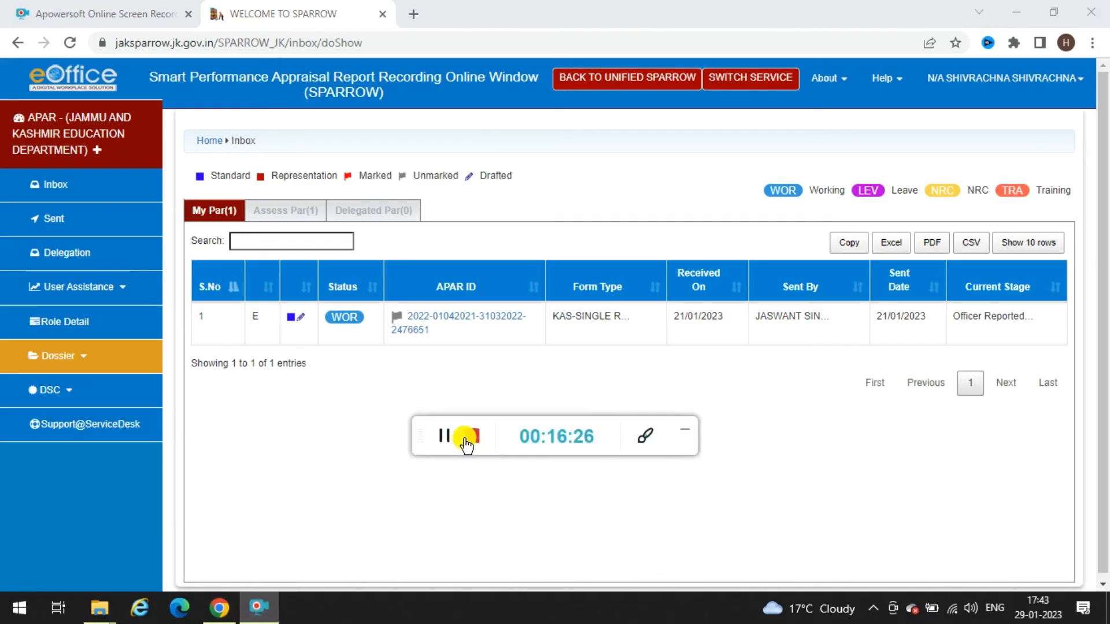